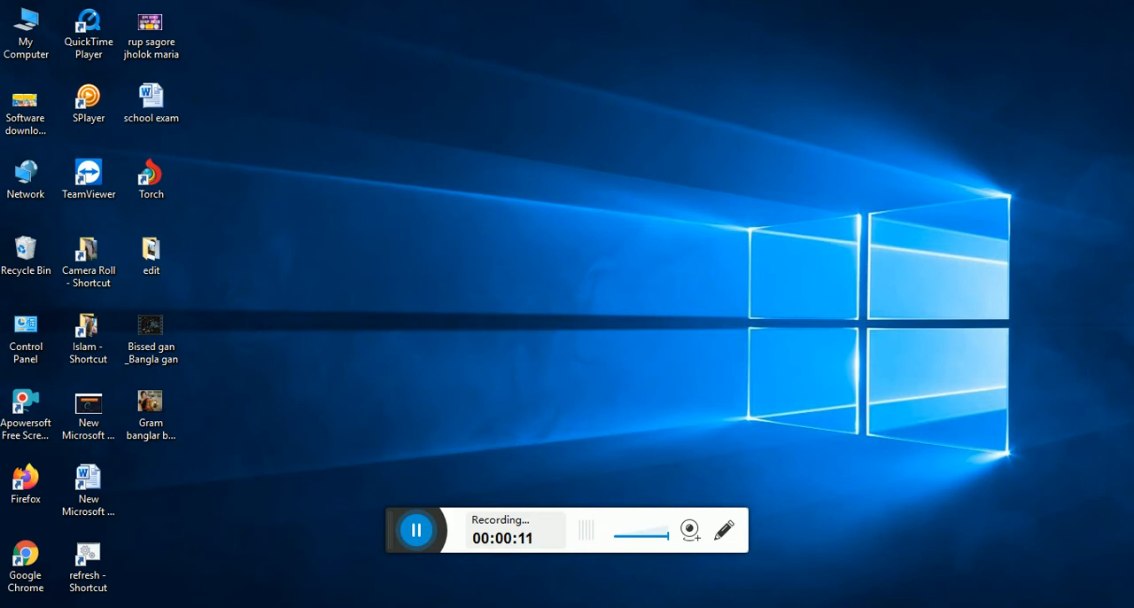
Step: Launch Adobe Photoshop 7.0 and wait for its workspace to load
{"action": "left_click", "coordinate": [10, 606]}
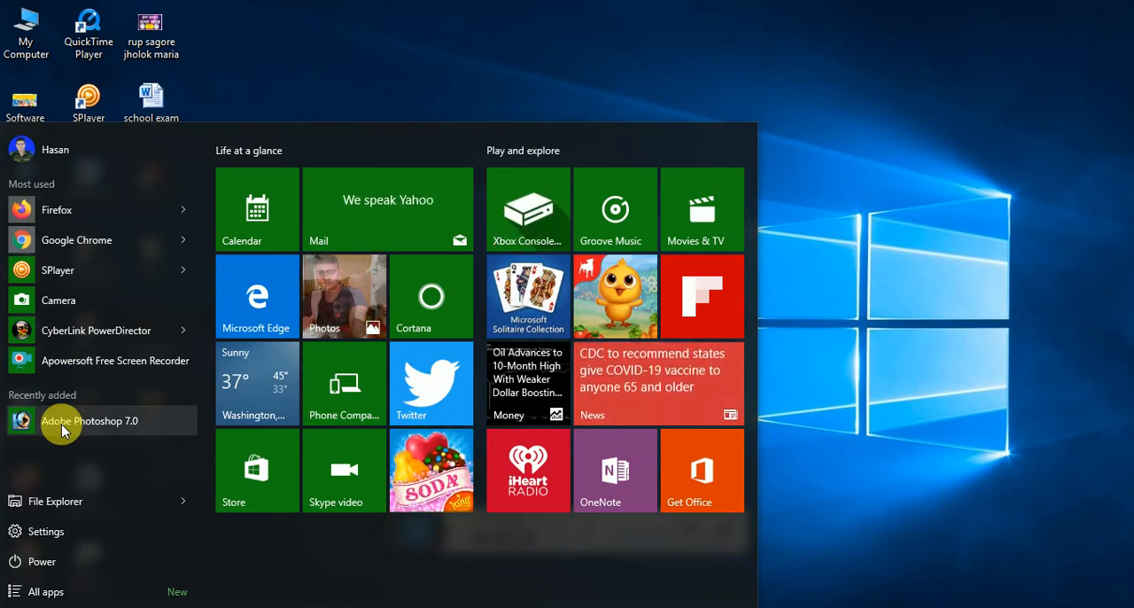
{"action": "left_click", "coordinate": [145, 419]}
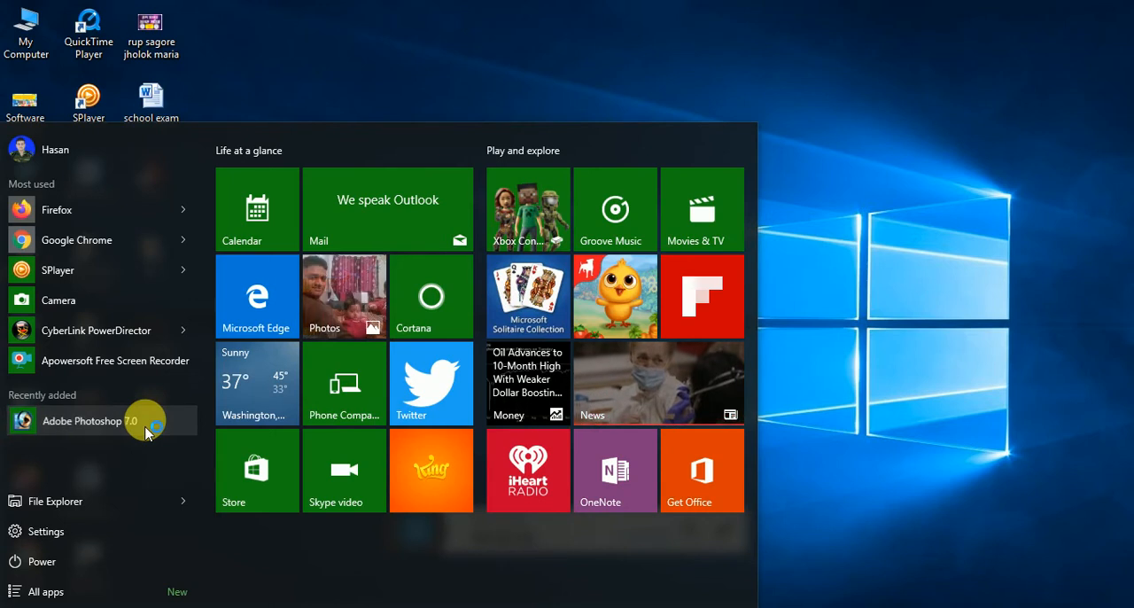
{"action": "right_click", "coordinate": [145, 425]}
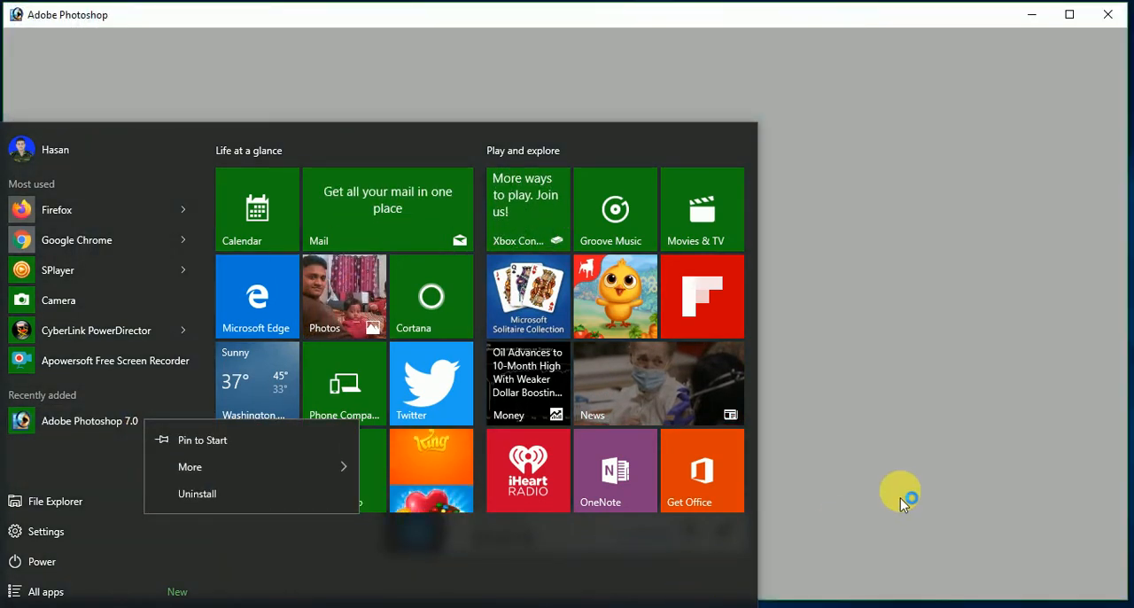
{"action": "left_click", "coordinate": [838, 498]}
{"action": "left_click", "coordinate": [839, 498]}
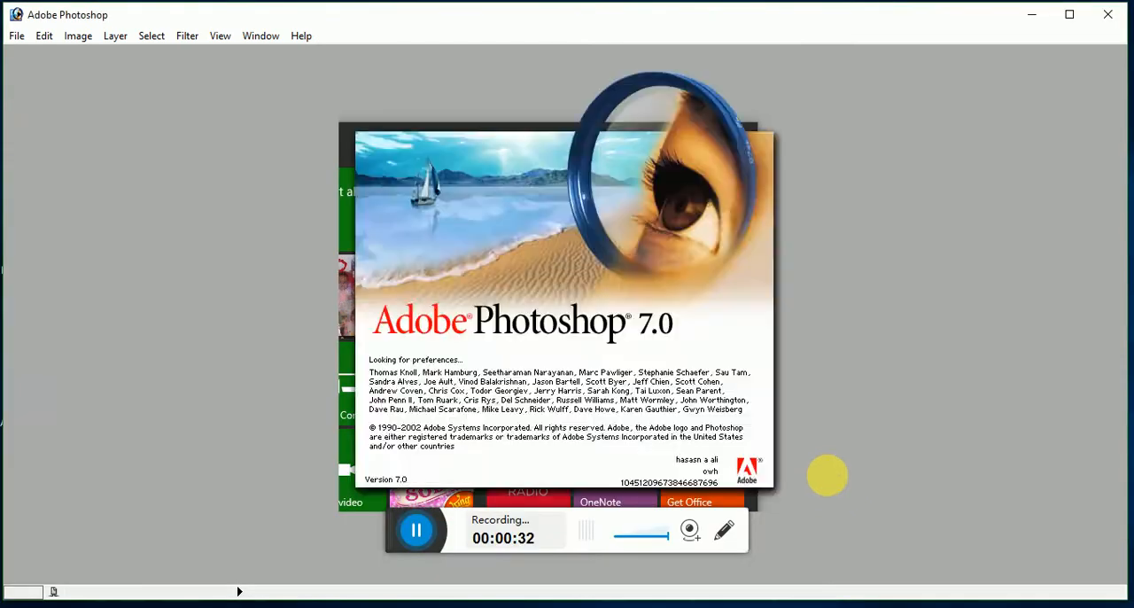
{"action": "left_click", "coordinate": [560, 270]}
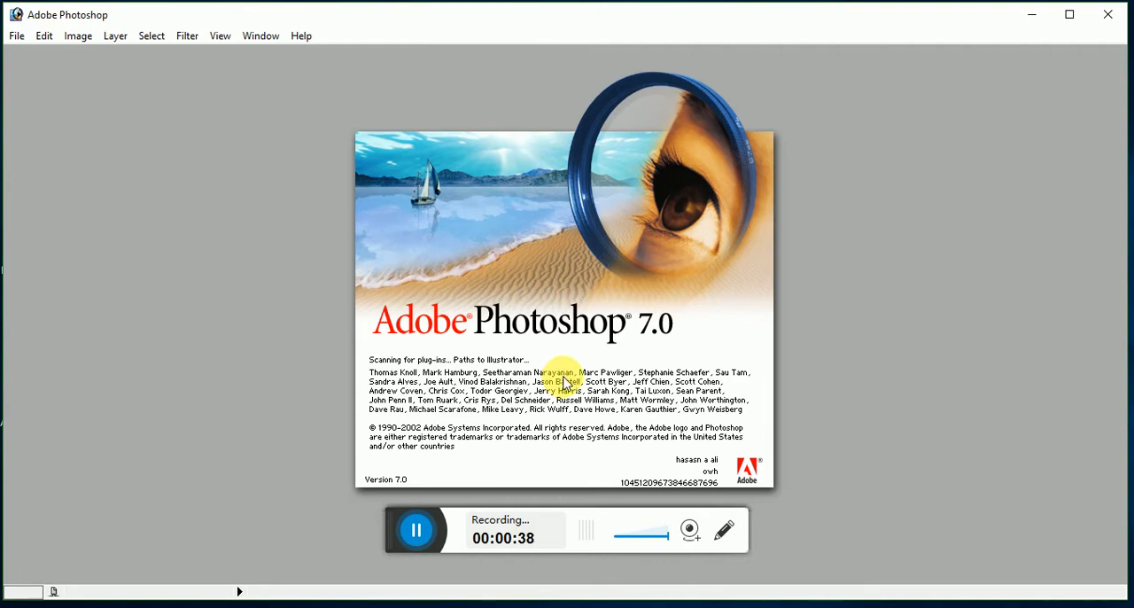
{"action": "left_click", "coordinate": [625, 425]}
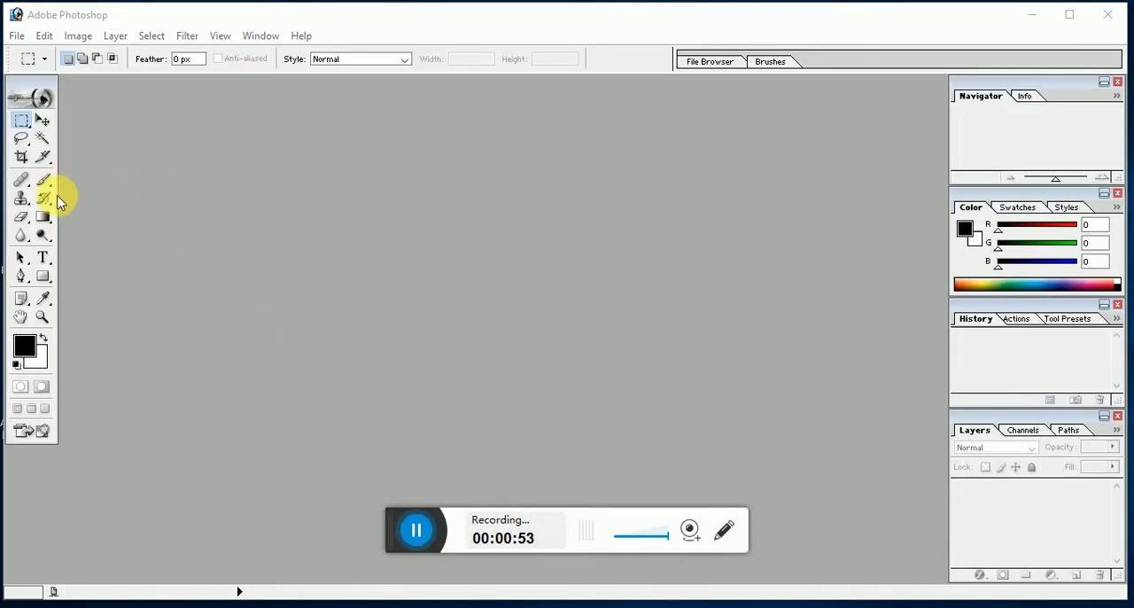
Step: Open the ppss photo from the edit folder on the Desktop and enlarge its image window
{"action": "left_click", "coordinate": [15, 36]}
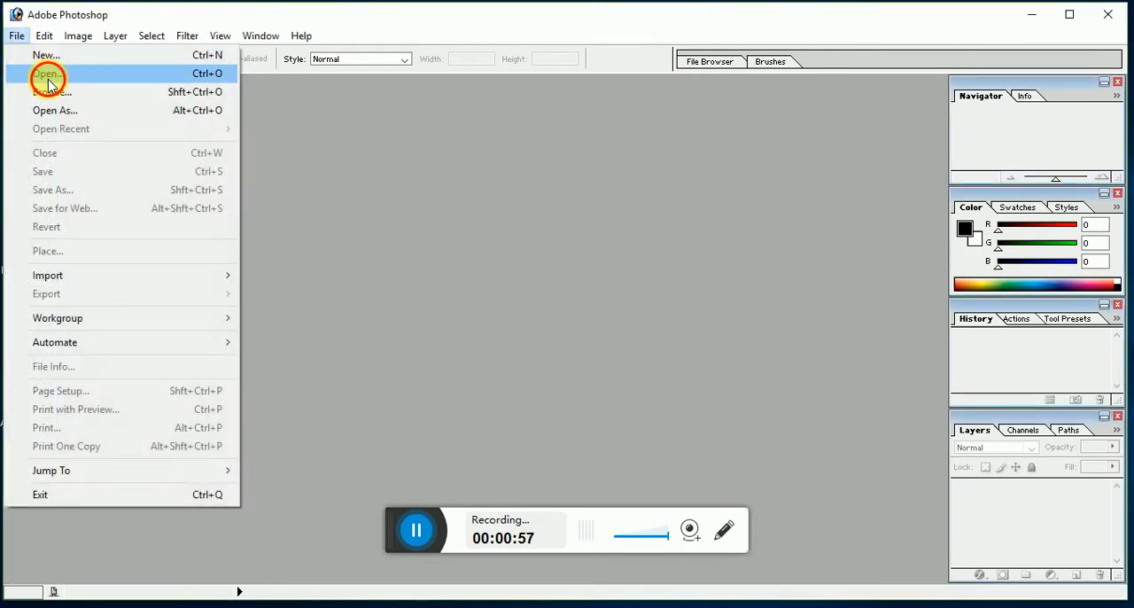
{"action": "left_click", "coordinate": [48, 75]}
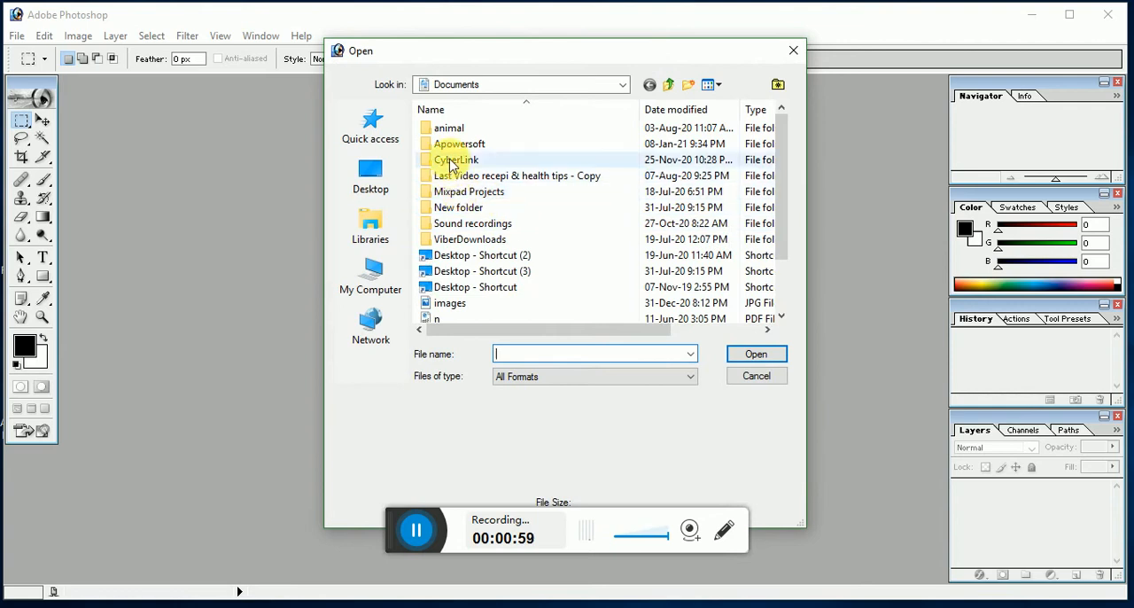
{"action": "left_click", "coordinate": [371, 177]}
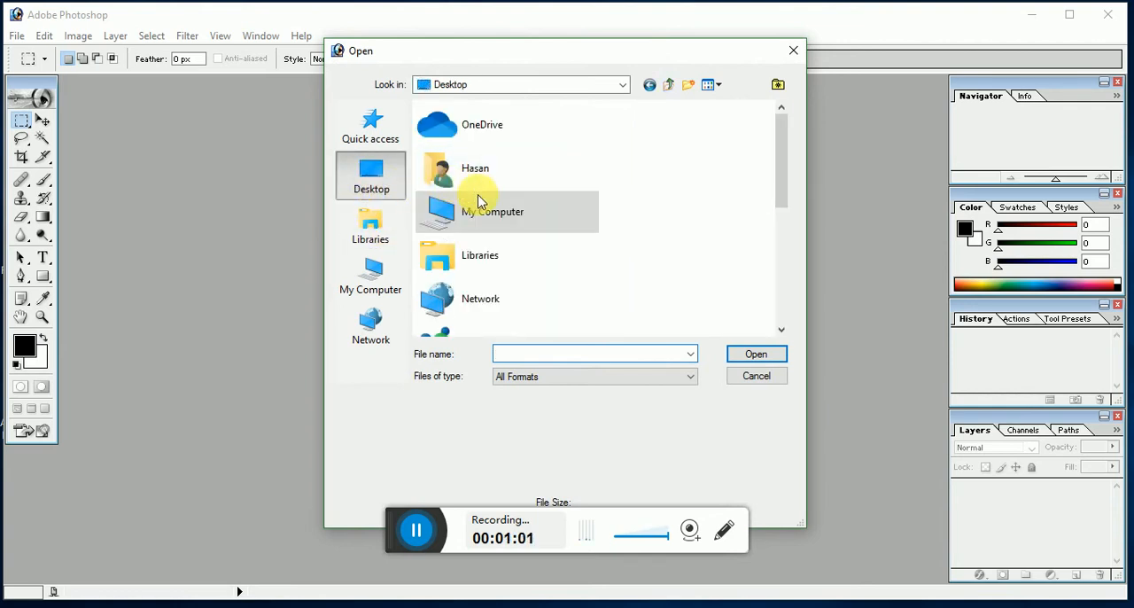
{"action": "scroll", "coordinate": [493, 269], "scroll_direction": "down", "scroll_amount": 5}
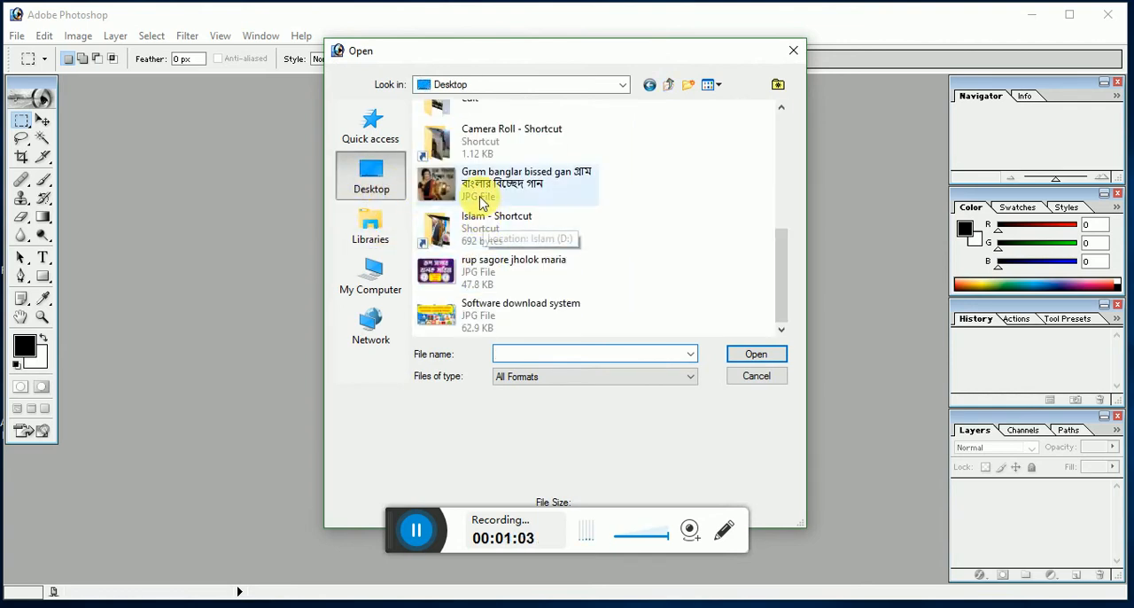
{"action": "scroll", "coordinate": [487, 161], "scroll_direction": "up", "scroll_amount": 3}
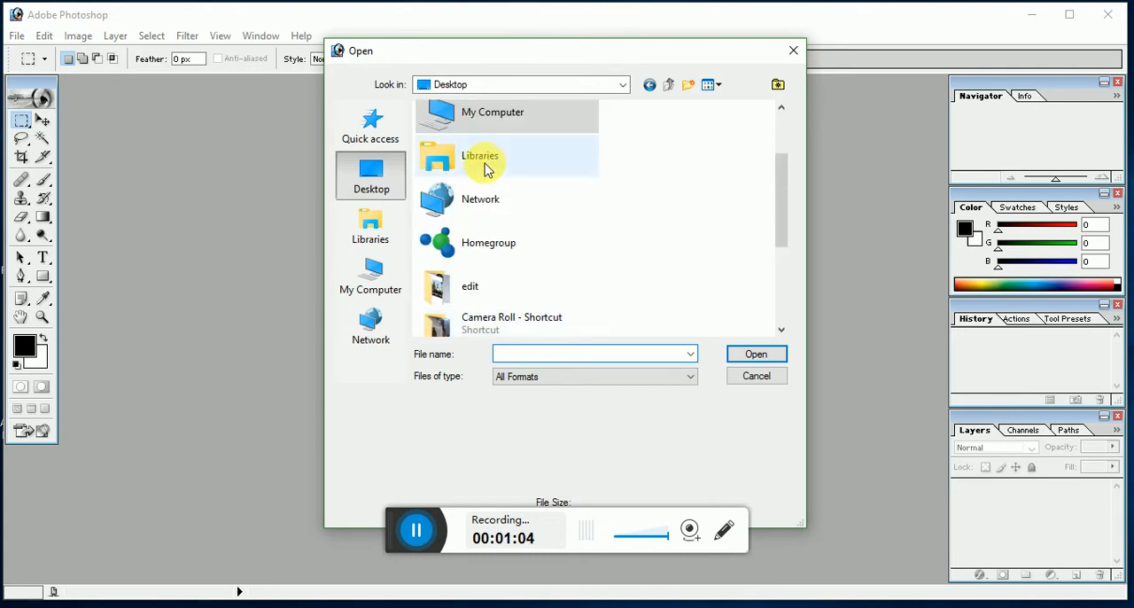
{"action": "double_click", "coordinate": [467, 286]}
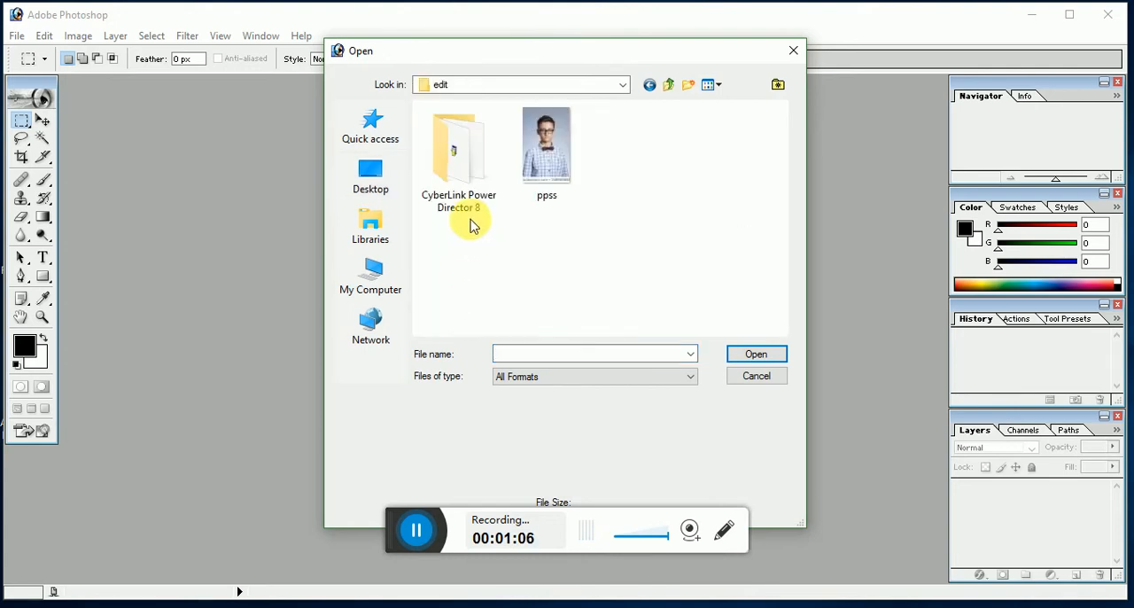
{"action": "left_click", "coordinate": [533, 162]}
{"action": "left_click", "coordinate": [754, 356]}
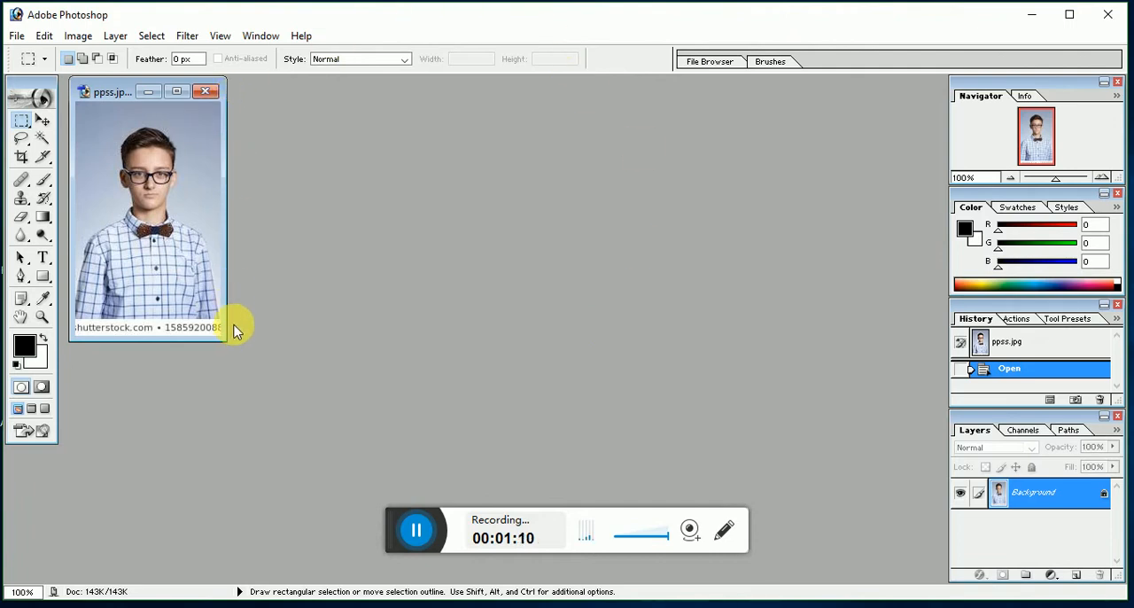
{"action": "left_click_drag", "start_coordinate": [227, 341], "coordinate": [394, 479]}
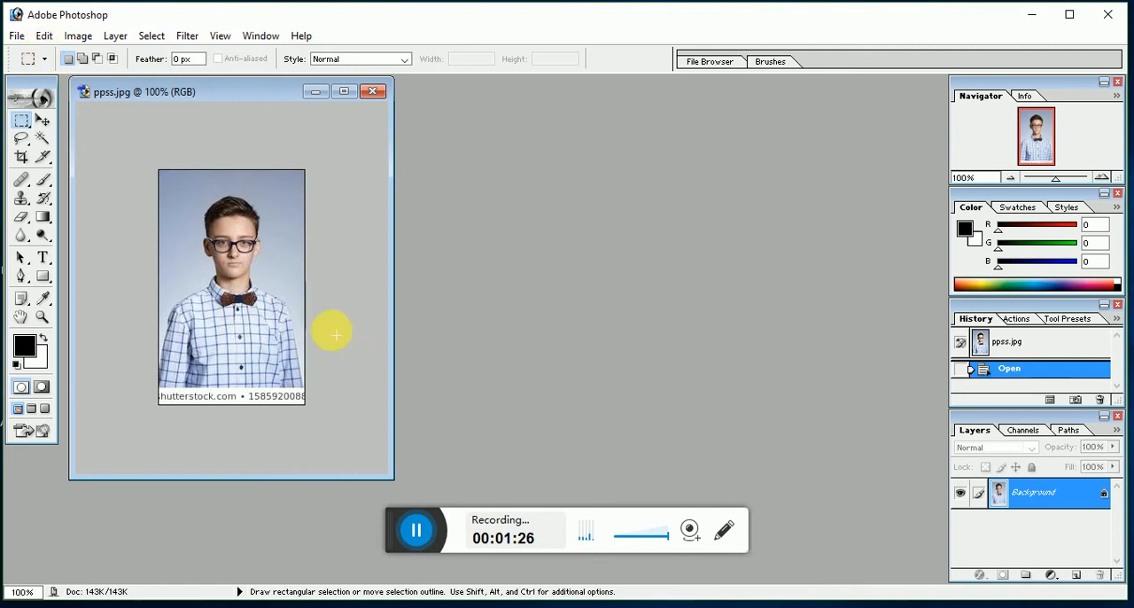
{"action": "left_click", "coordinate": [417, 531]}
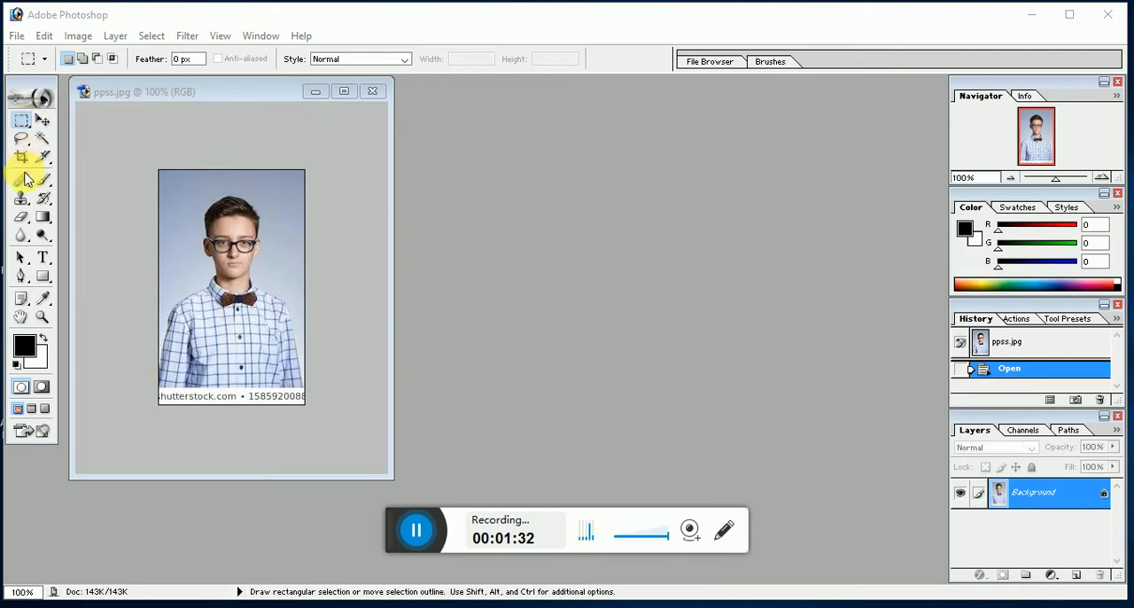
{"action": "left_click", "coordinate": [45, 122]}
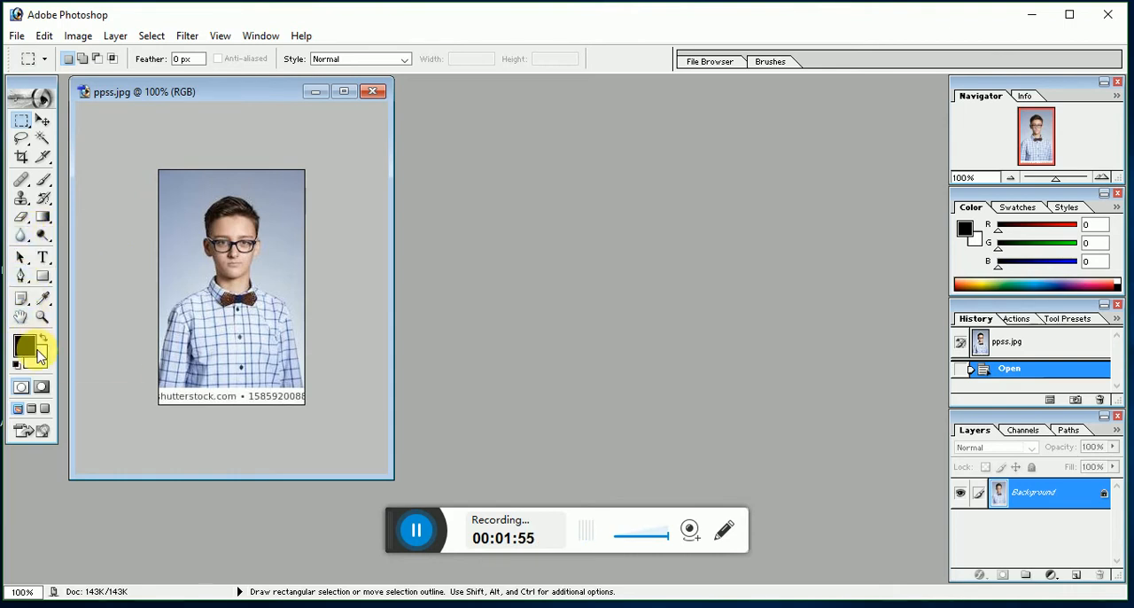
Step: Crop the portrait to 39 mm wide by 49 mm high at 300 pixels/inch, full image width from the upper edge, excluding the caption strip
{"action": "left_click", "coordinate": [22, 158]}
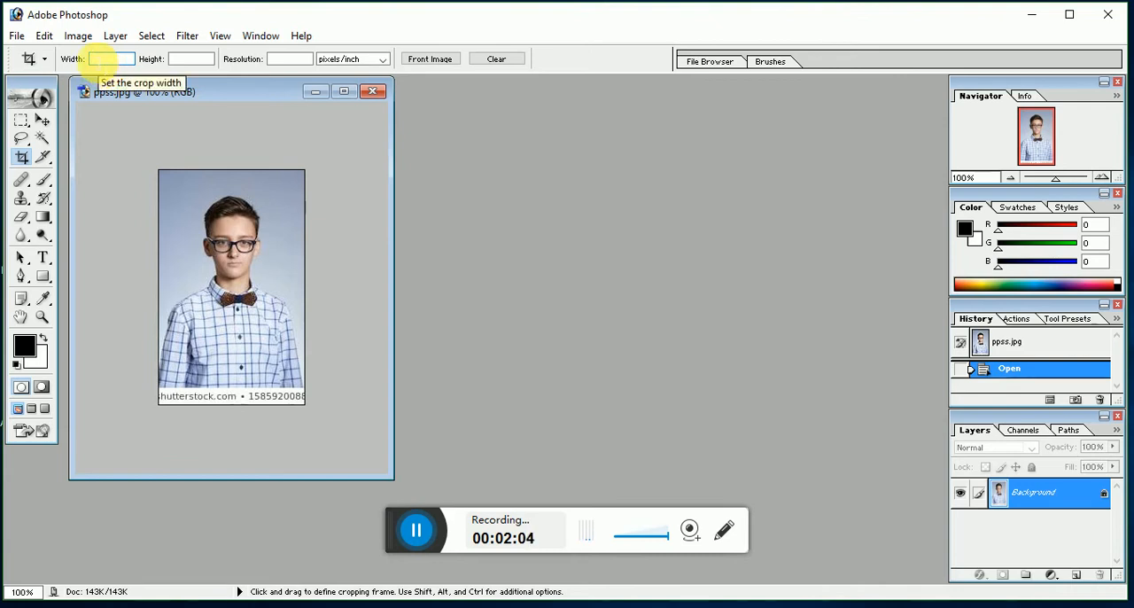
{"action": "left_click", "coordinate": [102, 58]}
{"action": "type", "text": "39"}
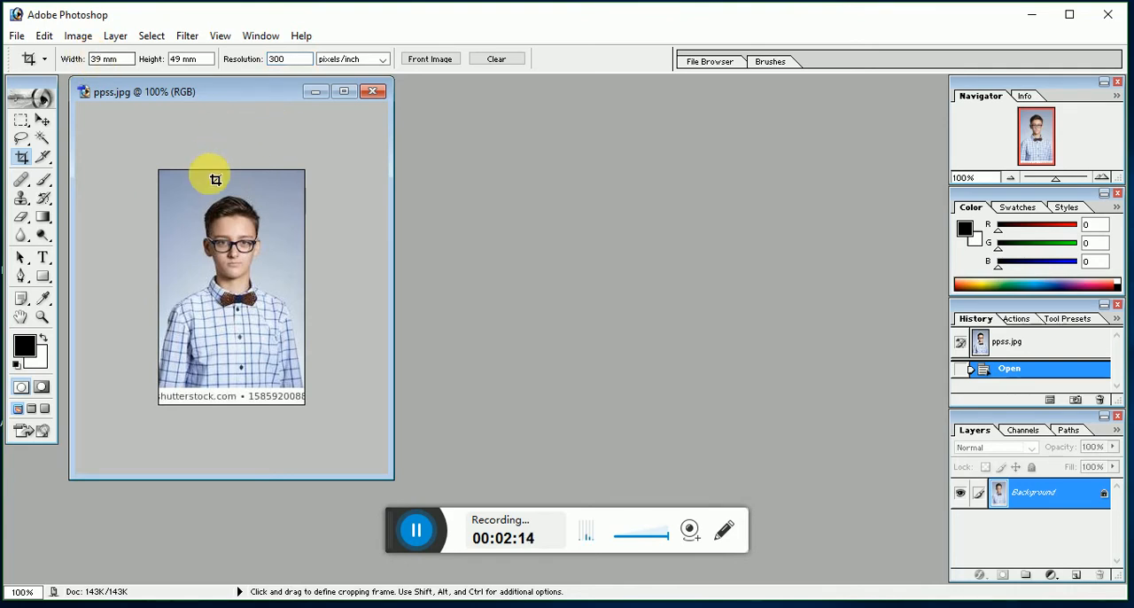
{"action": "left_click_drag", "start_coordinate": [162, 180], "coordinate": [339, 371]}
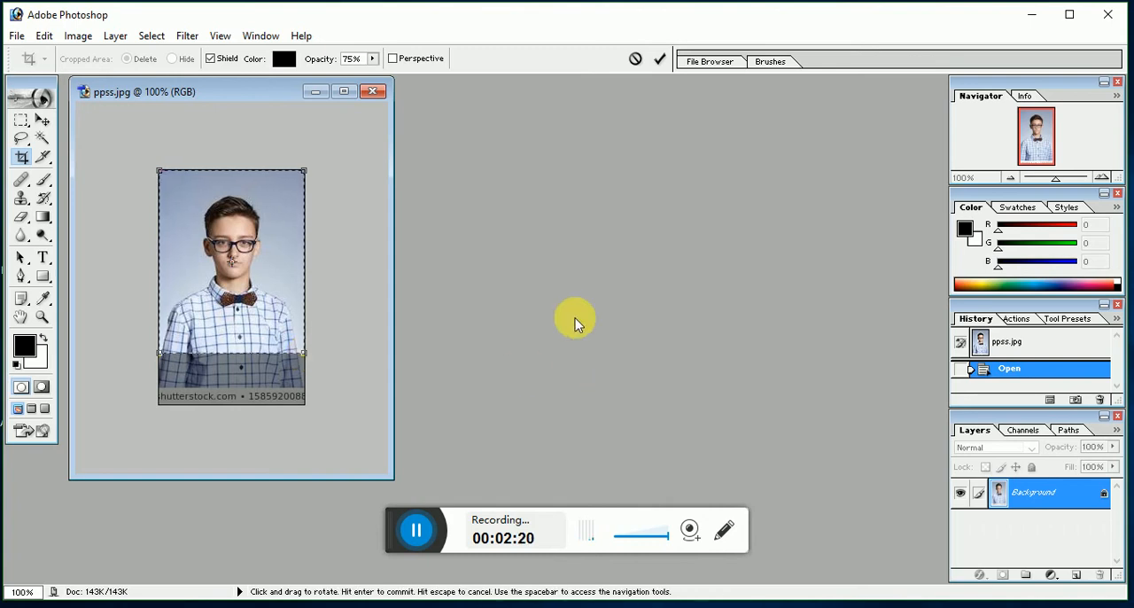
{"action": "key", "text": "Return"}
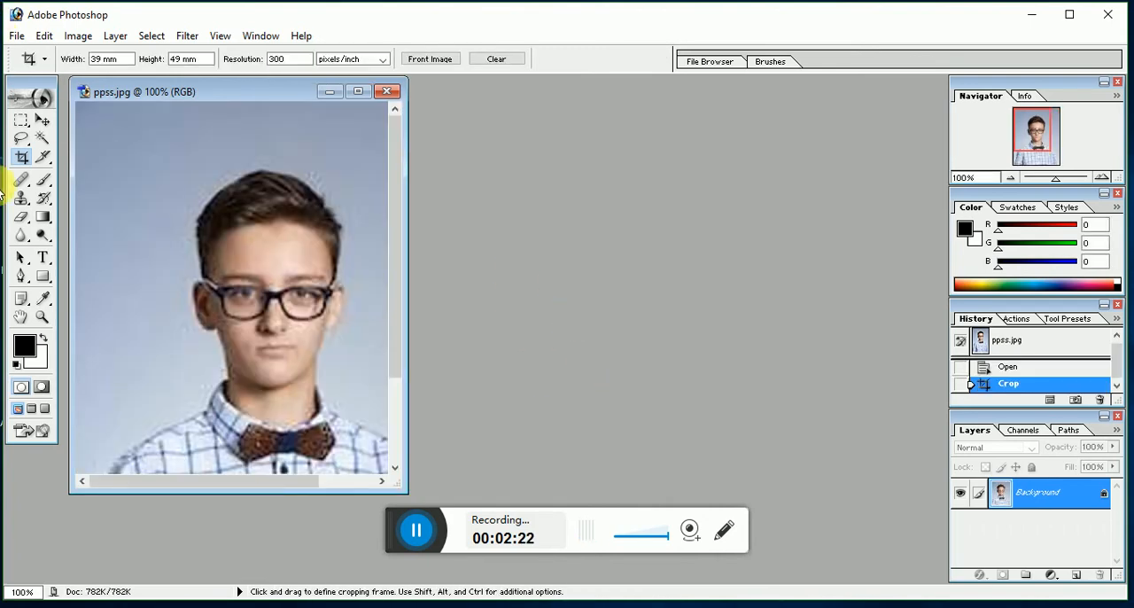
Step: Save the cropped portrait as a JPEG copy named "pp siz" in the edit folder, using Medium quality 5 and Baseline ("Standard") format
{"action": "scroll", "coordinate": [61, 296], "scroll_direction": "down", "scroll_amount": 7}
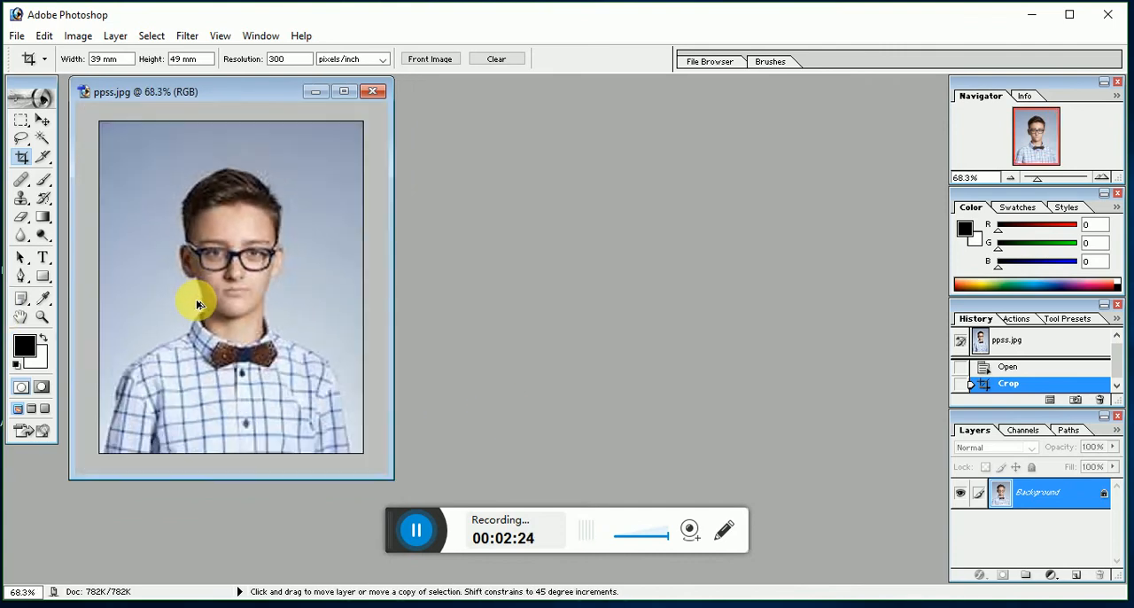
{"action": "left_click_drag", "start_coordinate": [273, 92], "coordinate": [335, 109]}
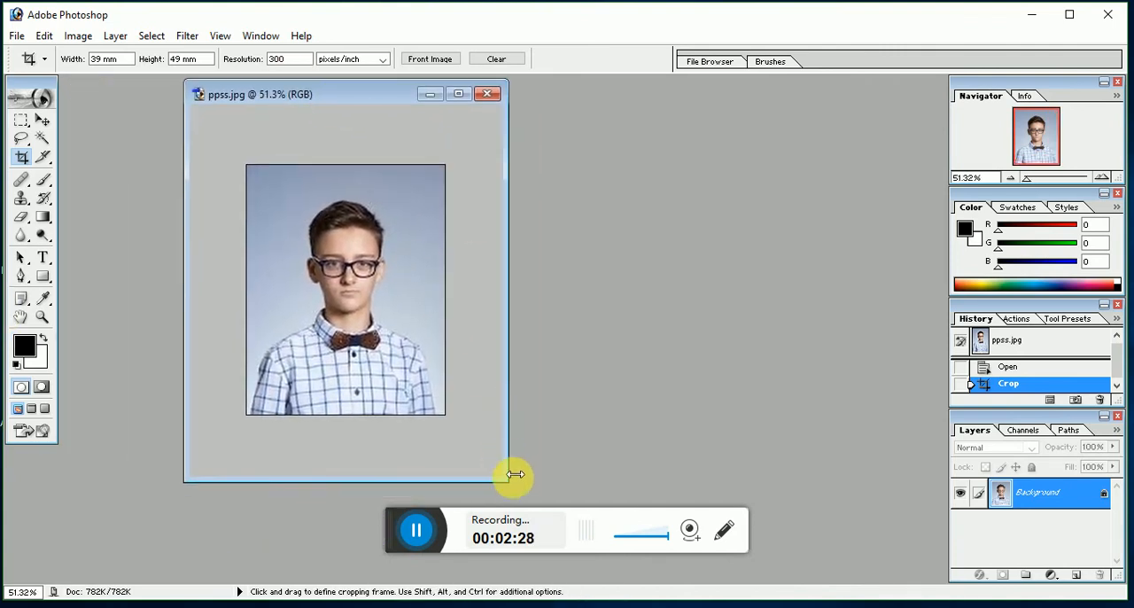
{"action": "left_click_drag", "start_coordinate": [510, 486], "coordinate": [549, 519]}
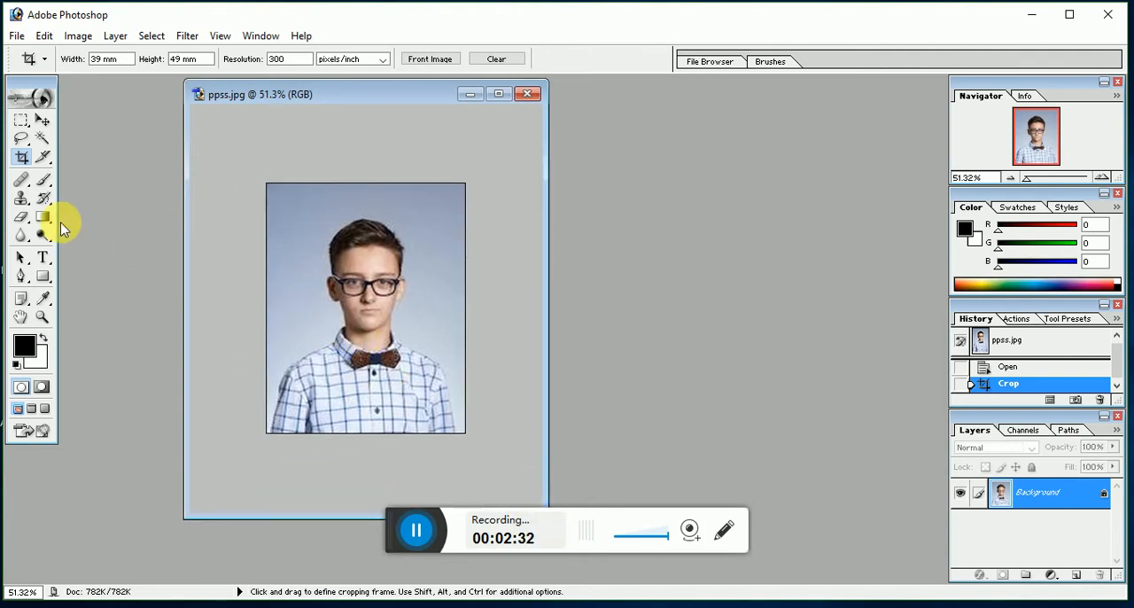
{"action": "key", "text": "ctrl+shift+s"}
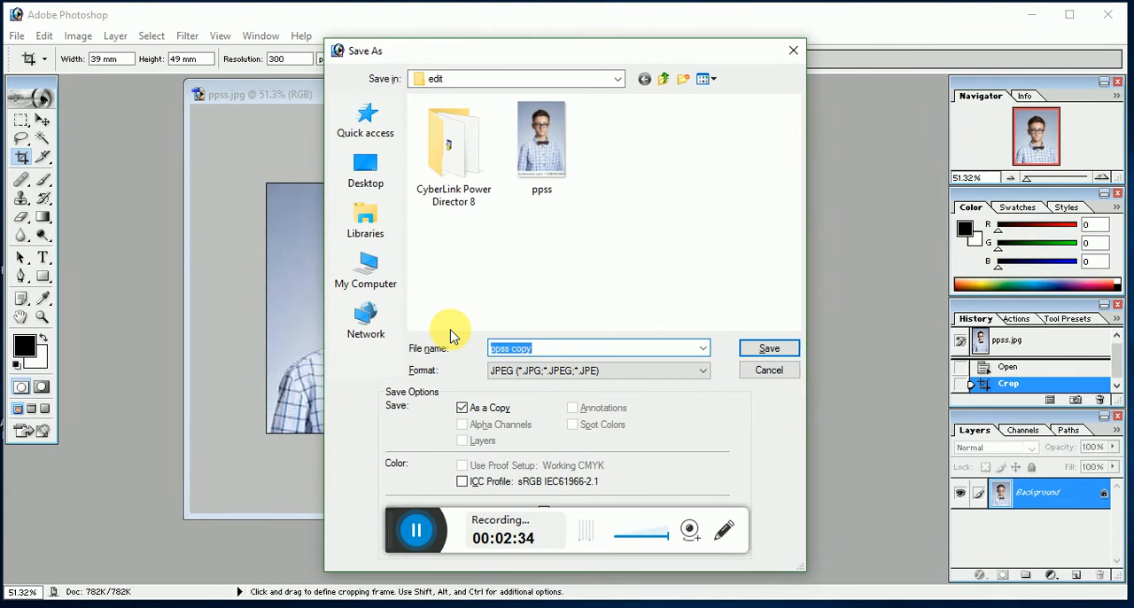
{"action": "type", "text": "pp"}
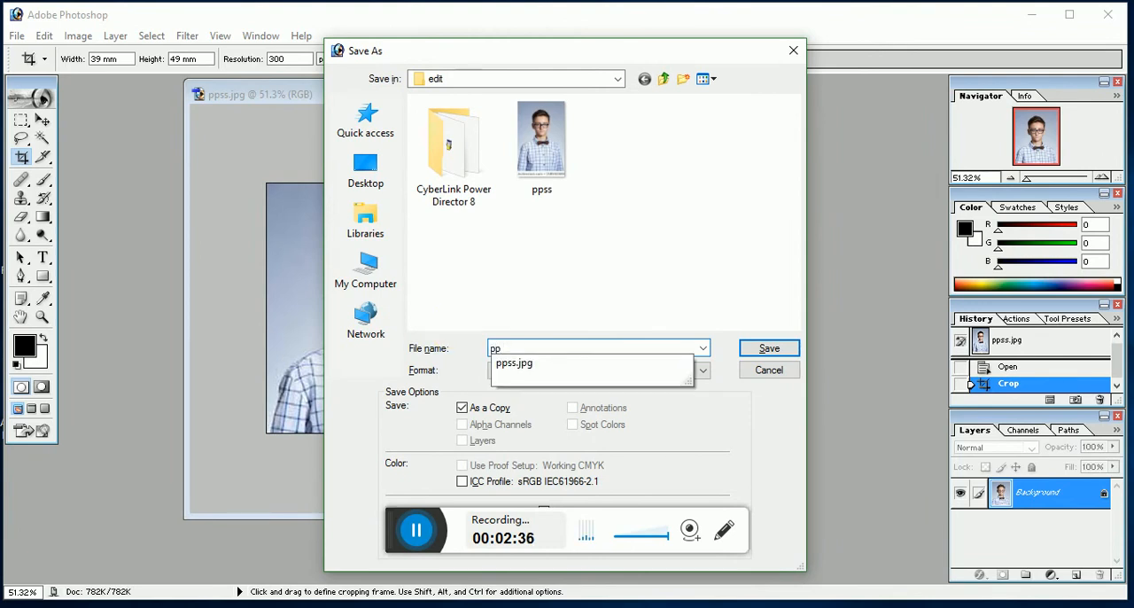
{"action": "type", "text": " size"}
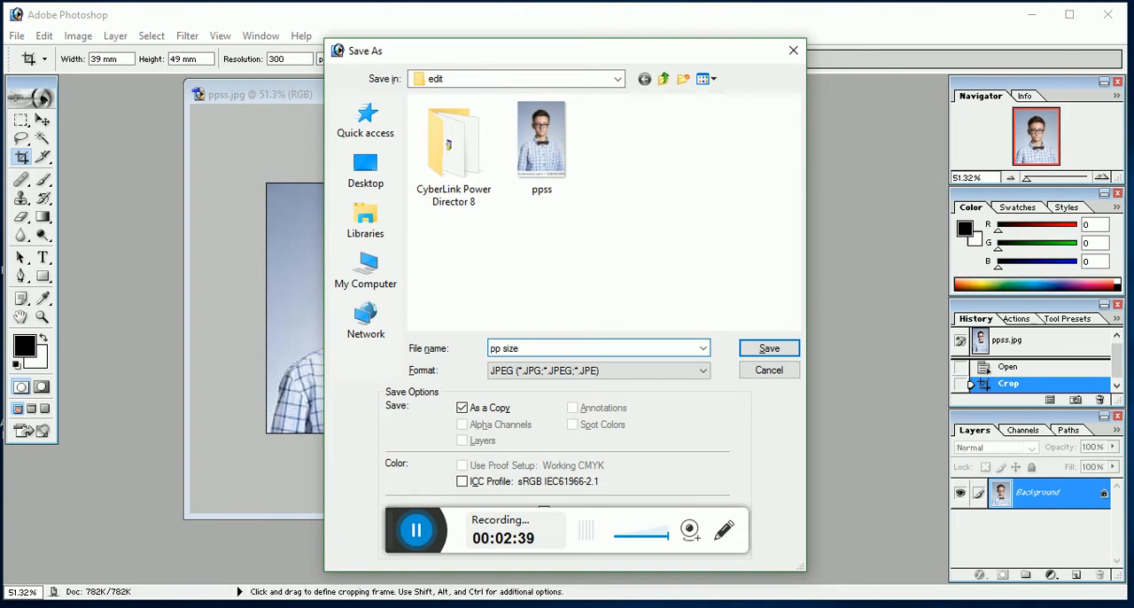
{"action": "key", "text": "Return"}
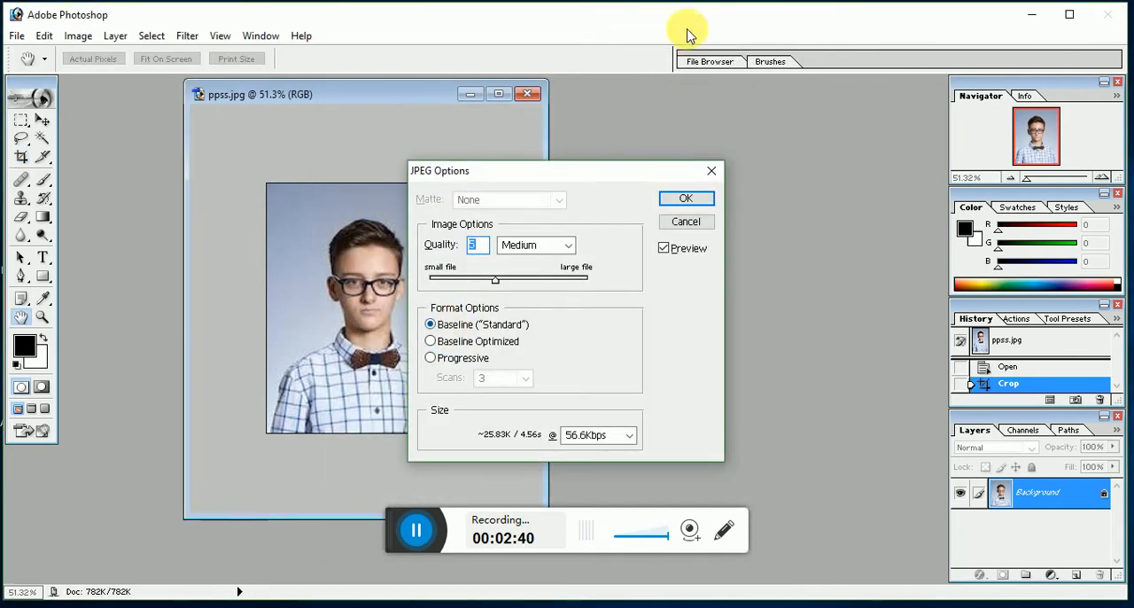
{"action": "left_click", "coordinate": [682, 197]}
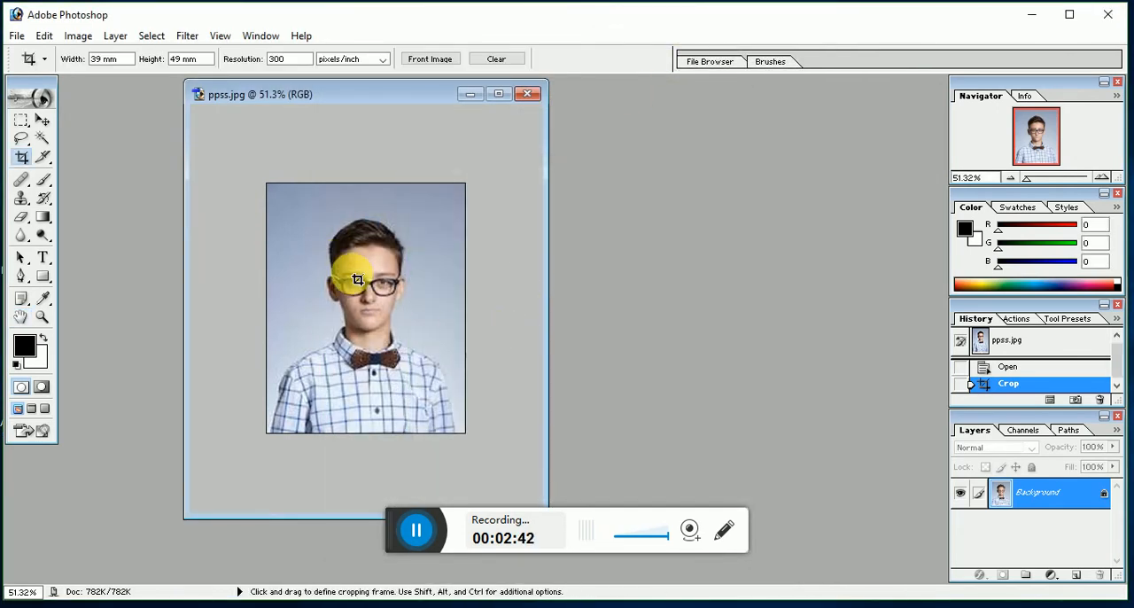
Step: Create a new white RGB document from the 4 x 6 preset at 300 pixels/inch
{"action": "key", "text": "ctrl+n"}
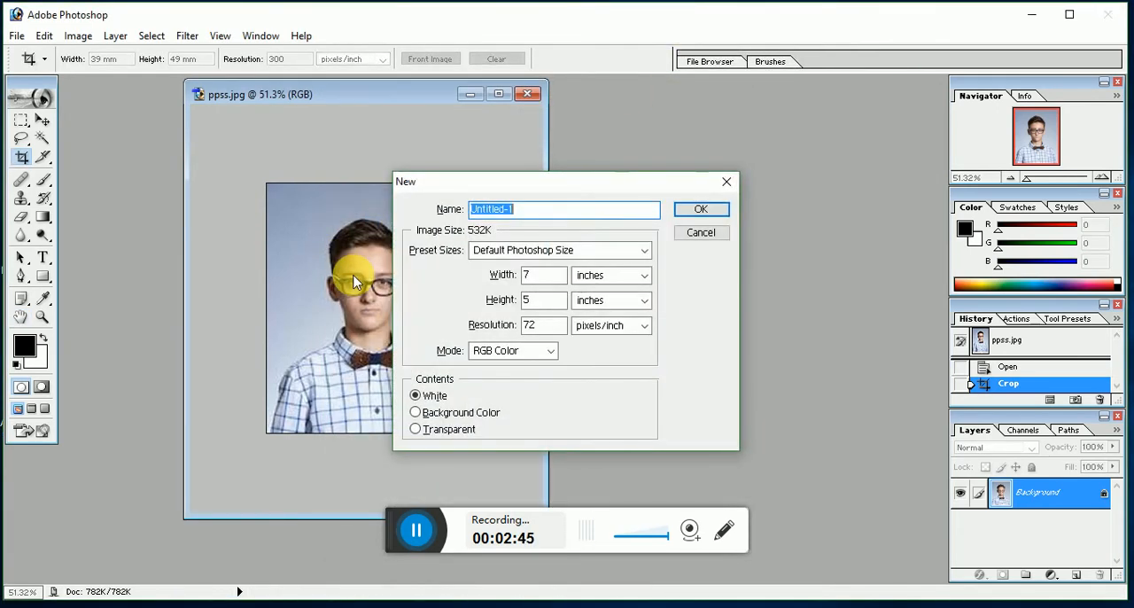
{"action": "left_click", "coordinate": [643, 252]}
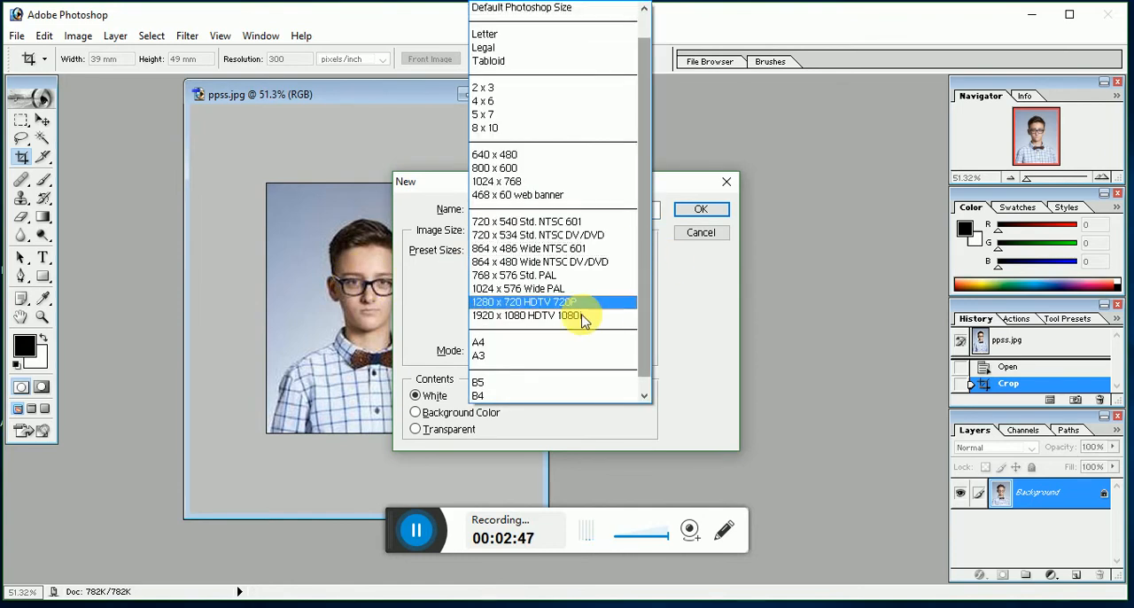
{"action": "left_click", "coordinate": [524, 101]}
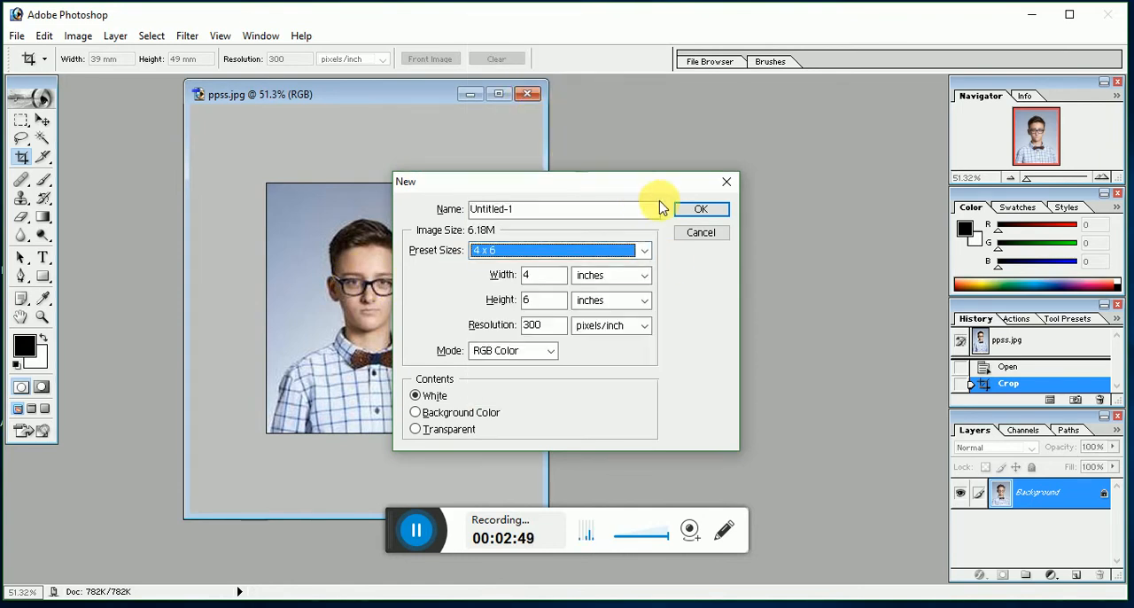
{"action": "left_click", "coordinate": [698, 211]}
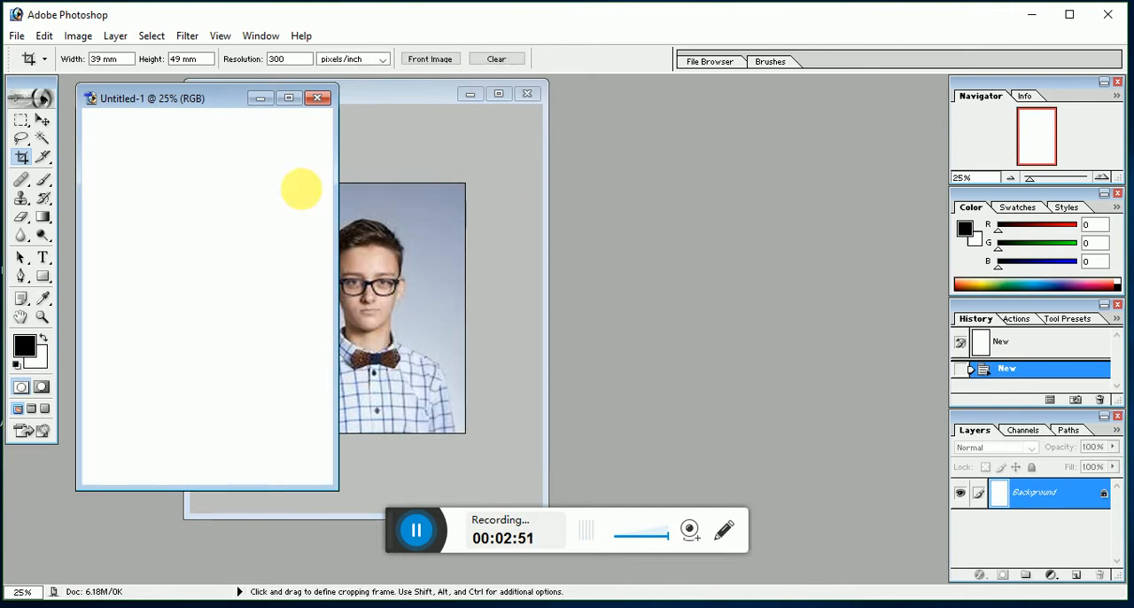
Step: Copy the cropped portrait into the blank 4 x 6 document with the Move tool
{"action": "left_click", "coordinate": [41, 120]}
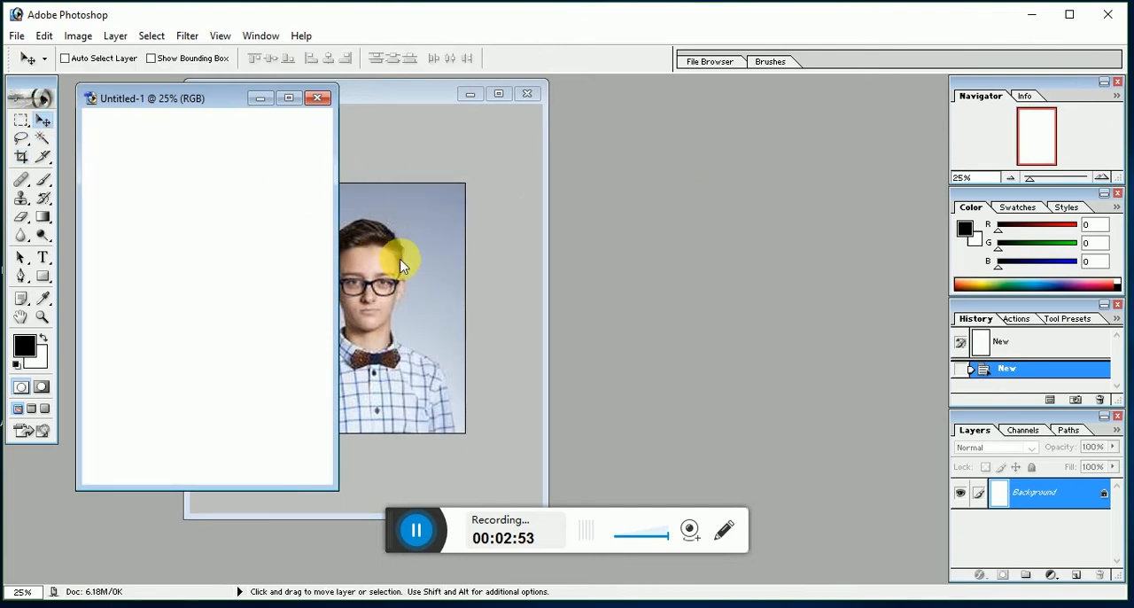
{"action": "left_click", "coordinate": [356, 288]}
{"action": "left_click_drag", "start_coordinate": [356, 288], "coordinate": [131, 259]}
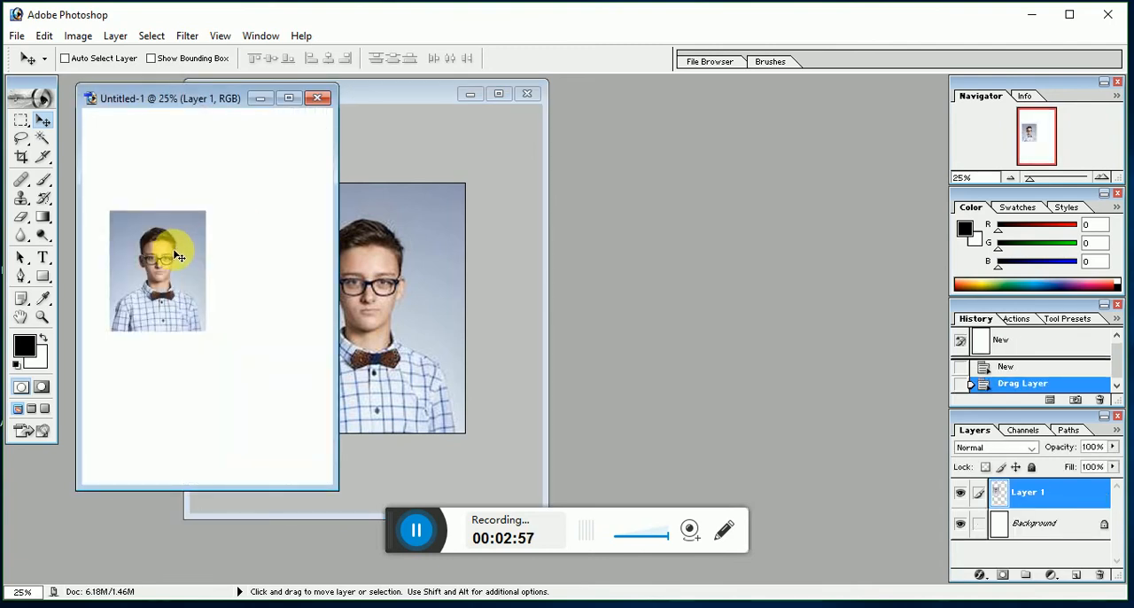
Step: Duplicate the portrait on the 4 x 6 sheet until five copies form two columns, three on the left and two on the right
{"action": "left_click_drag", "start_coordinate": [188, 99], "coordinate": [474, 149]}
{"action": "left_click_drag", "start_coordinate": [387, 269], "coordinate": [366, 321]}
{"action": "left_click_drag", "start_coordinate": [367, 321], "coordinate": [377, 430]}
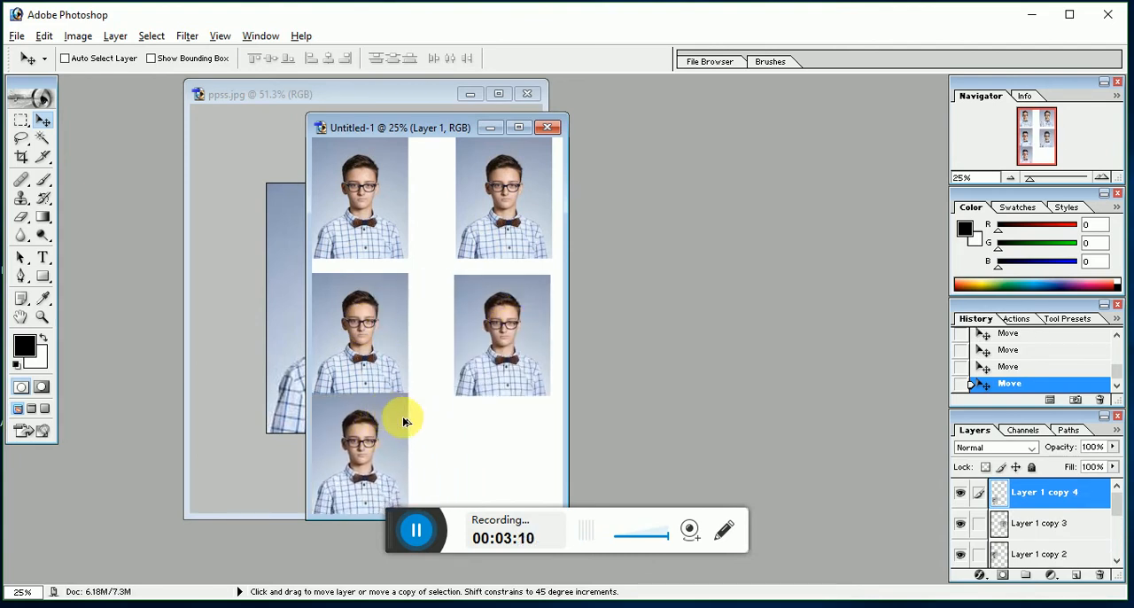
Step: Turn on Auto Select Layer and Show Bounding Box, and rotate the lower-left portrait about -90.3°, keeping it within the sheet's lower-left corner
{"action": "left_click", "coordinate": [167, 64]}
{"action": "left_click", "coordinate": [64, 58]}
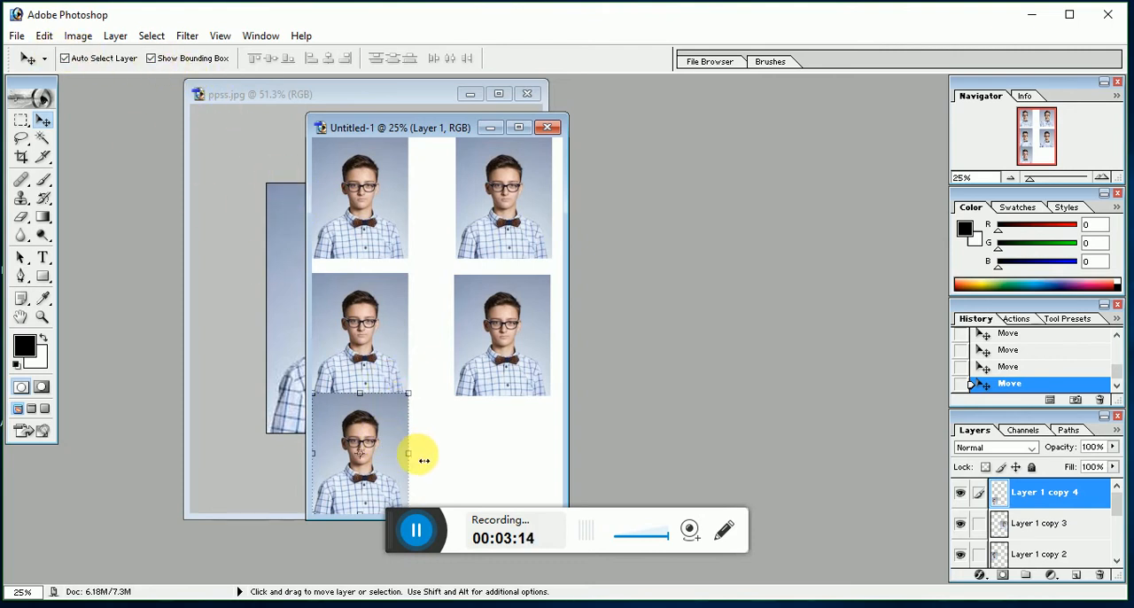
{"action": "left_click_drag", "start_coordinate": [425, 459], "coordinate": [368, 386]}
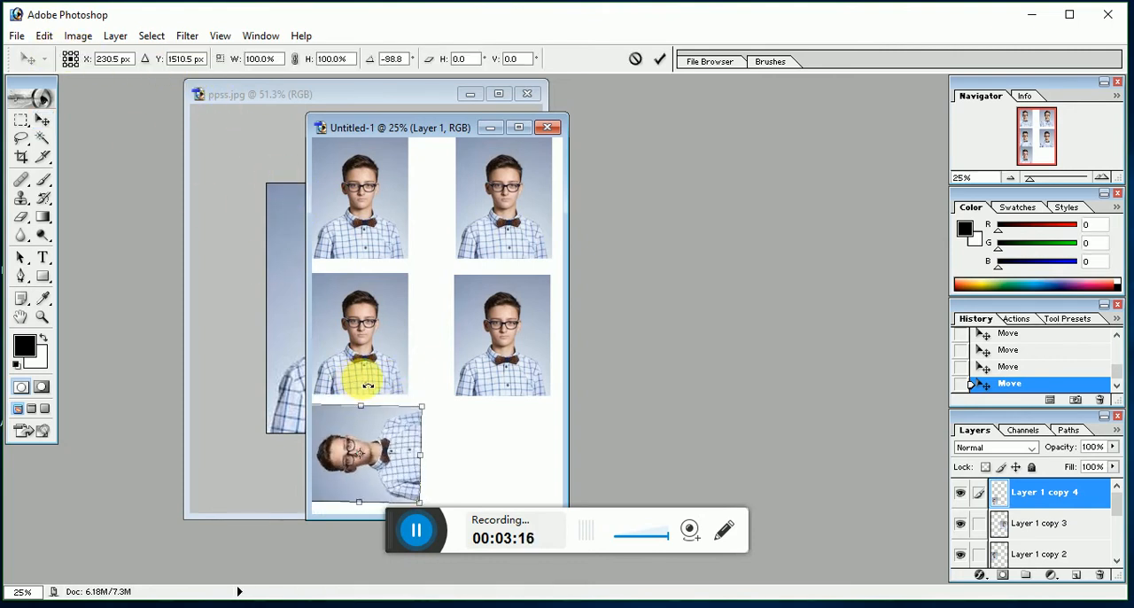
{"action": "left_click_drag", "start_coordinate": [375, 451], "coordinate": [389, 456]}
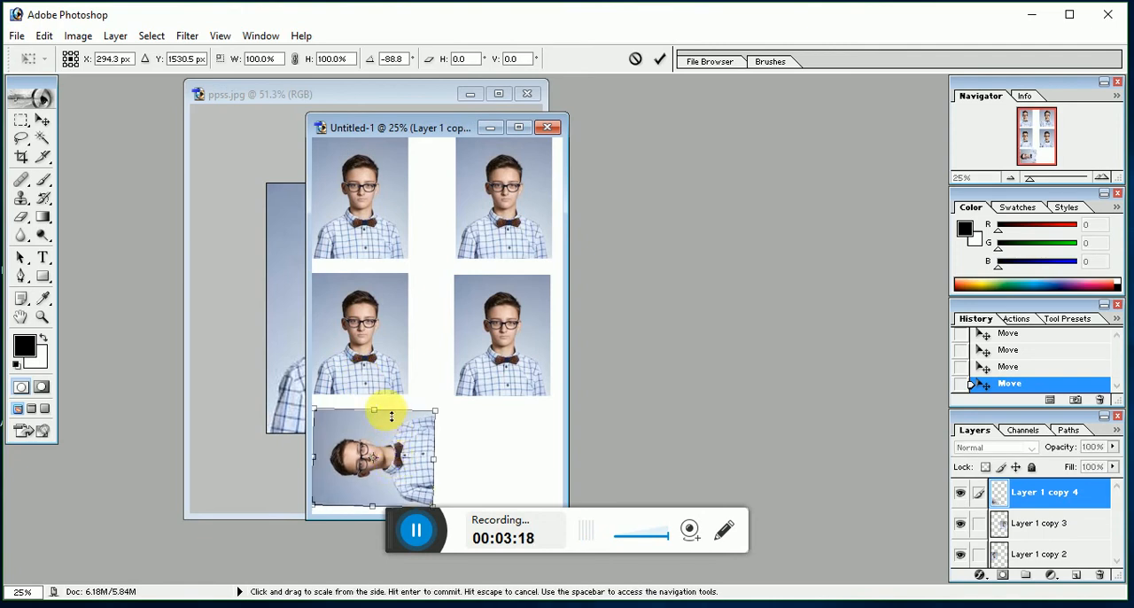
{"action": "left_click_drag", "start_coordinate": [374, 401], "coordinate": [375, 397]}
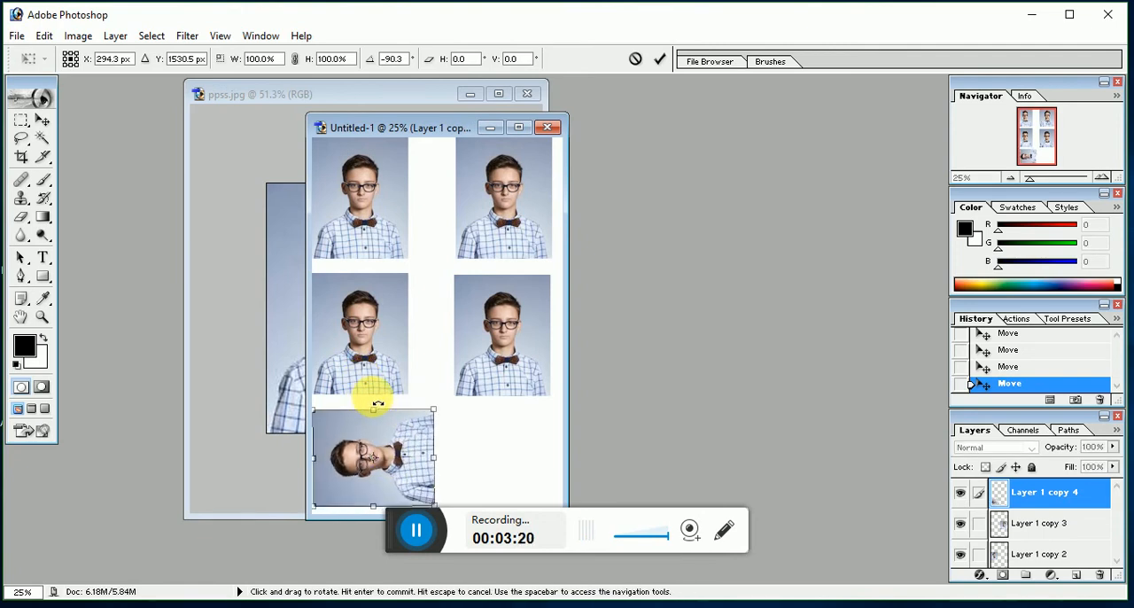
{"action": "key", "text": "Return"}
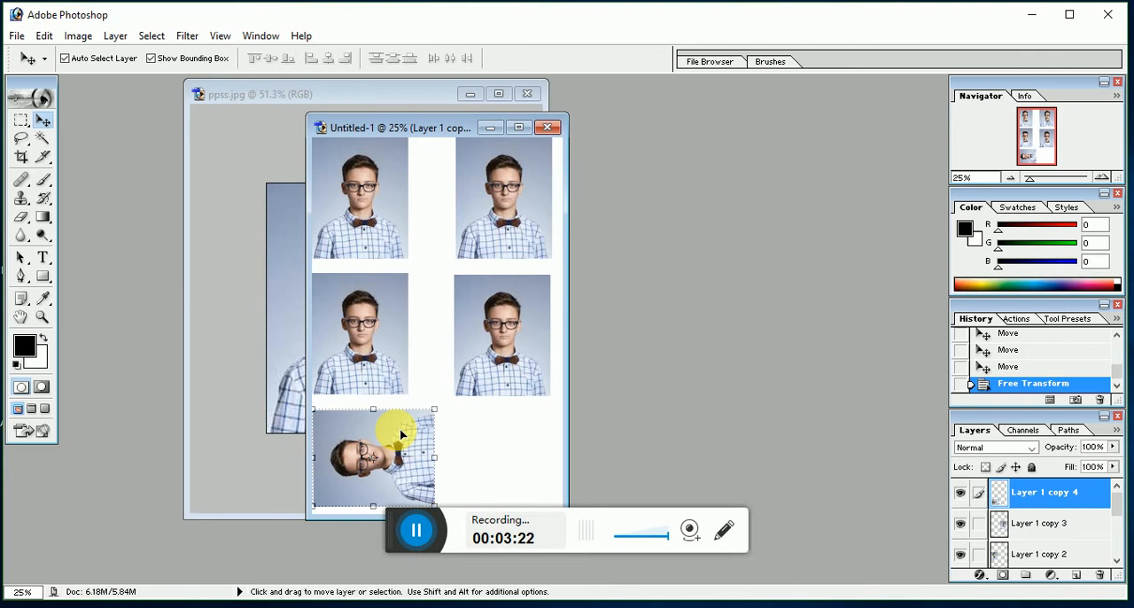
Step: Move the second portrait of the right column down to the sheet's bottom and place a copy of the rotated portrait in the gap
{"action": "left_click_drag", "start_coordinate": [512, 328], "coordinate": [516, 431]}
{"action": "left_click_drag", "start_coordinate": [390, 436], "coordinate": [493, 317]}
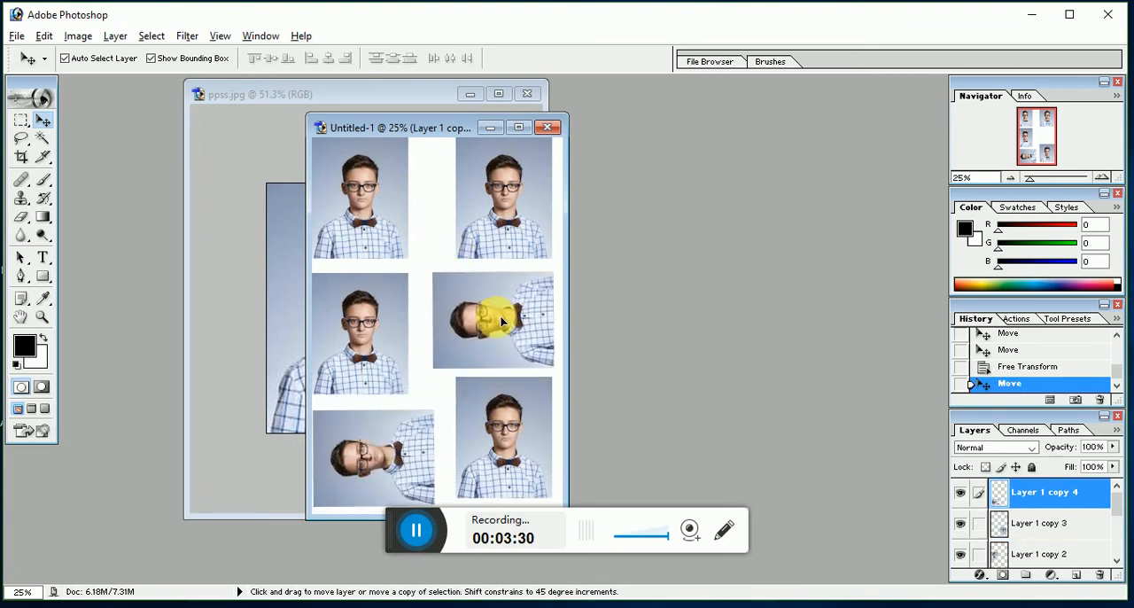
{"action": "left_click_drag", "start_coordinate": [500, 316], "coordinate": [493, 312]}
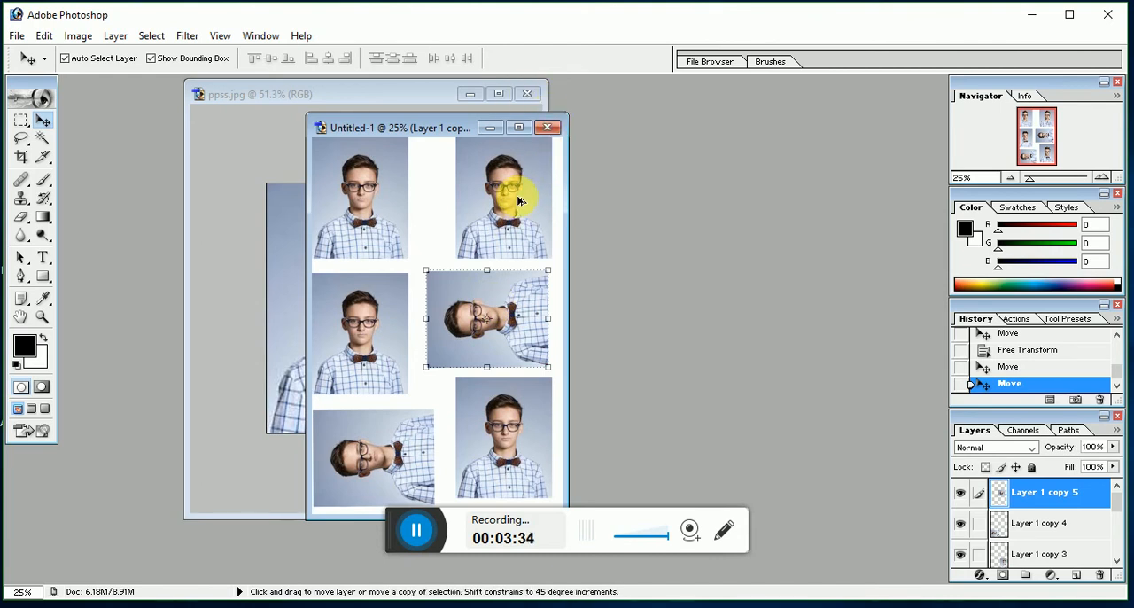
Step: Save the sheet as a JPEG copy named "4r" in the edit folder, using Medium quality 5 and Baseline ("Standard"), and close the sheet
{"action": "key", "text": "ctrl+alt+s"}
{"action": "type", "text": "7"}
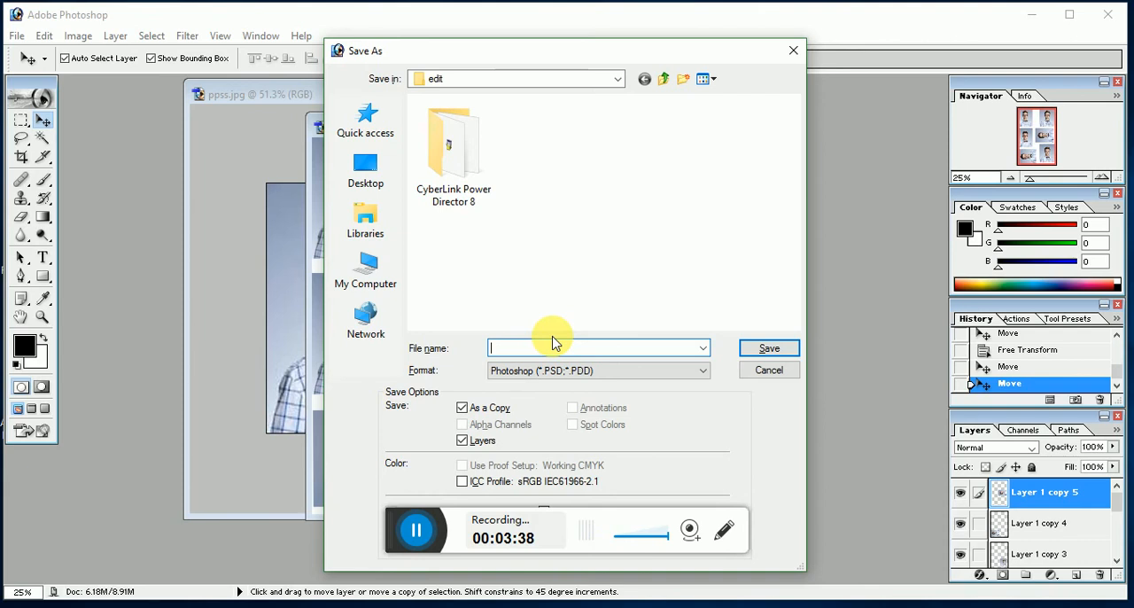
{"action": "type", "text": "4r"}
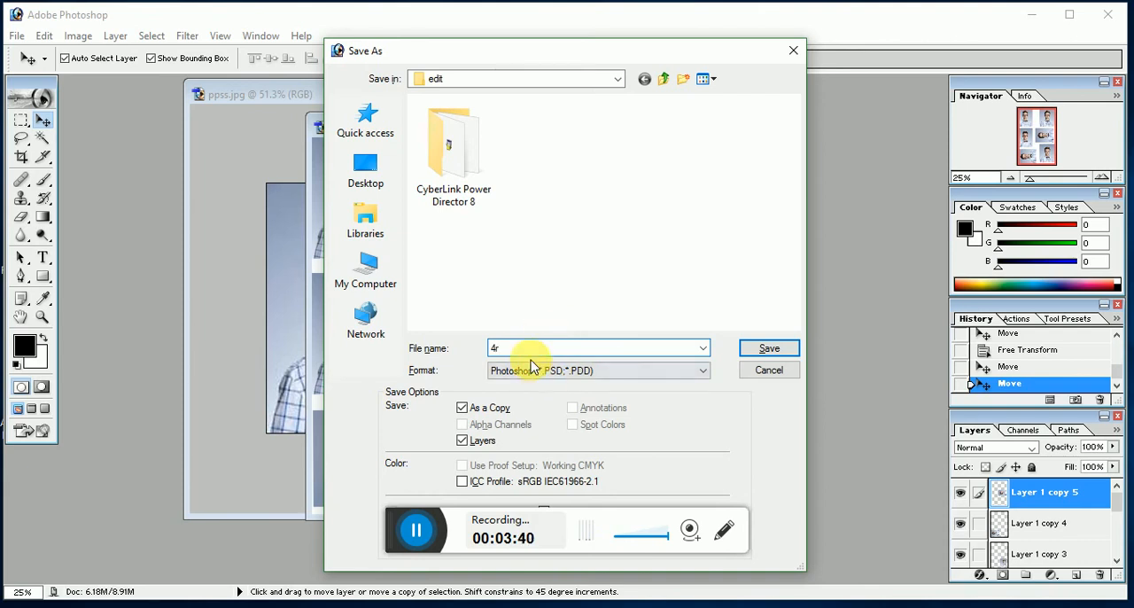
{"action": "left_click", "coordinate": [526, 370]}
{"action": "left_click", "coordinate": [536, 450]}
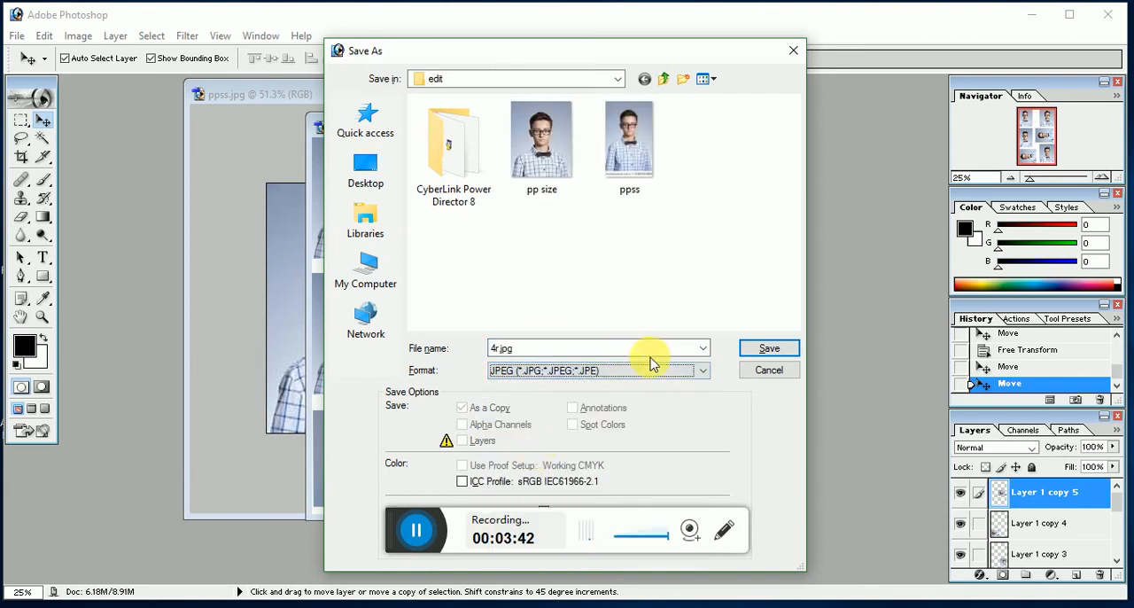
{"action": "left_click", "coordinate": [769, 347]}
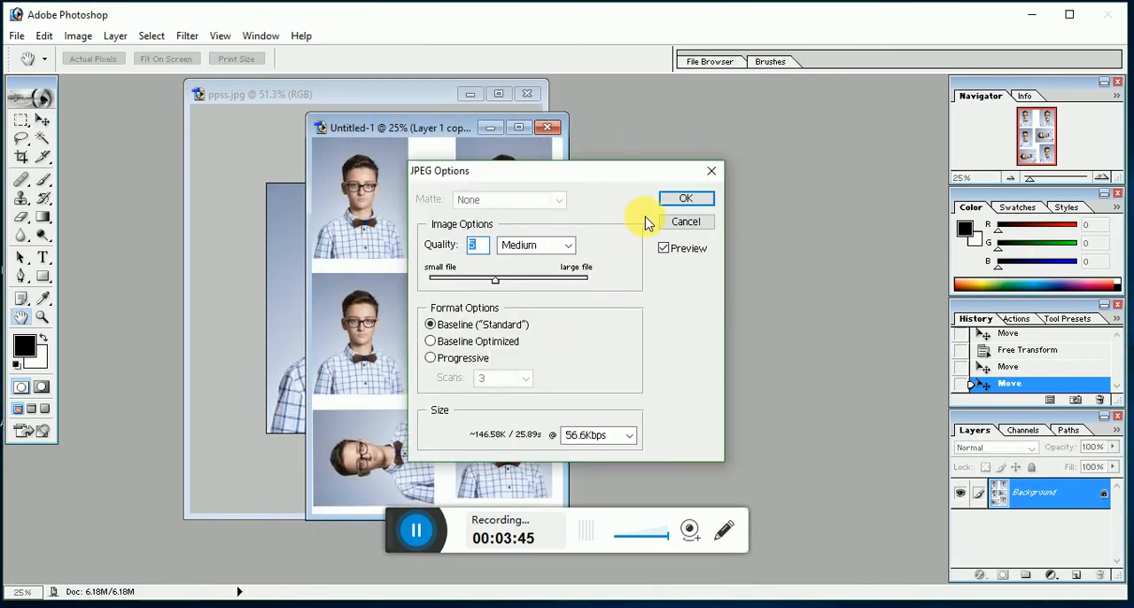
{"action": "left_click", "coordinate": [670, 197]}
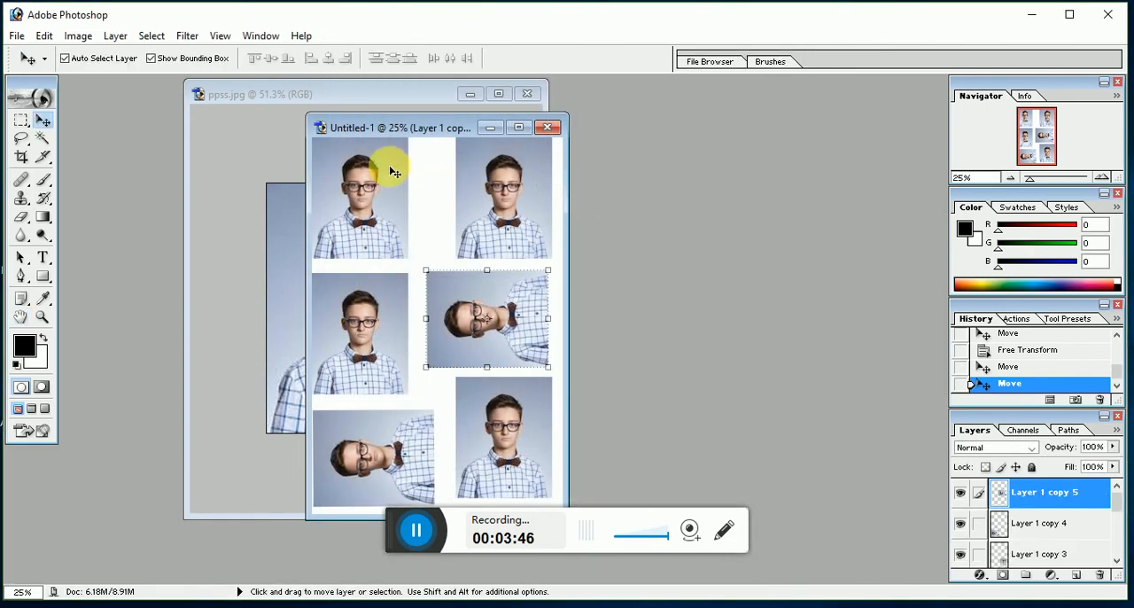
{"action": "left_click", "coordinate": [547, 126]}
{"action": "left_click", "coordinate": [511, 240]}
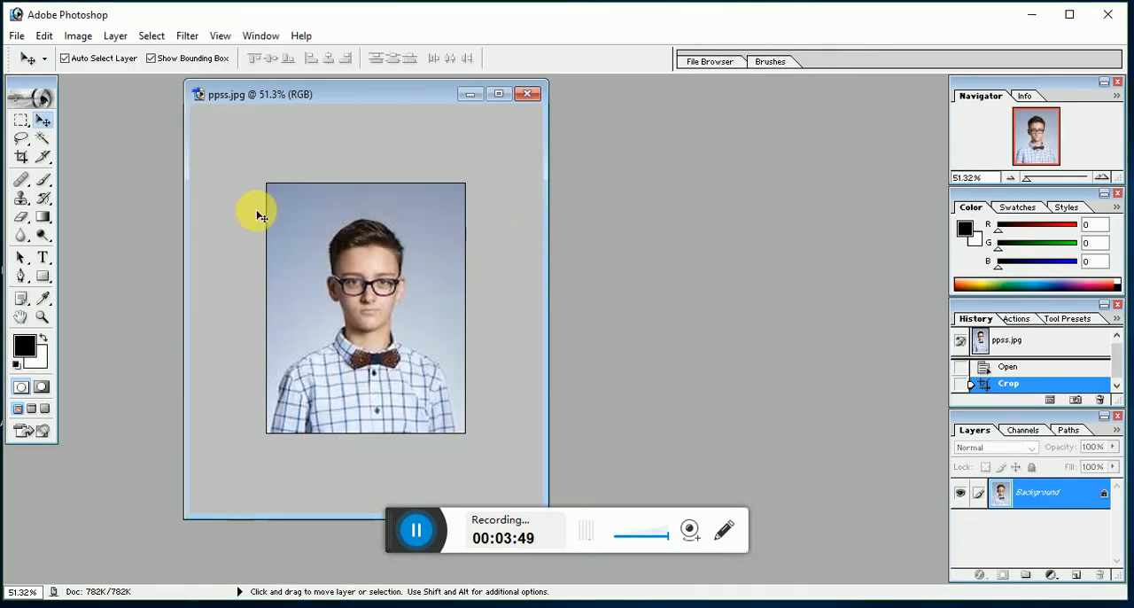
Step: Crop the ppss.jpg portrait to 22 mm wide and 25 mm high at 300 pixels/inch, framing the head and shoulders
{"action": "left_click", "coordinate": [21, 156]}
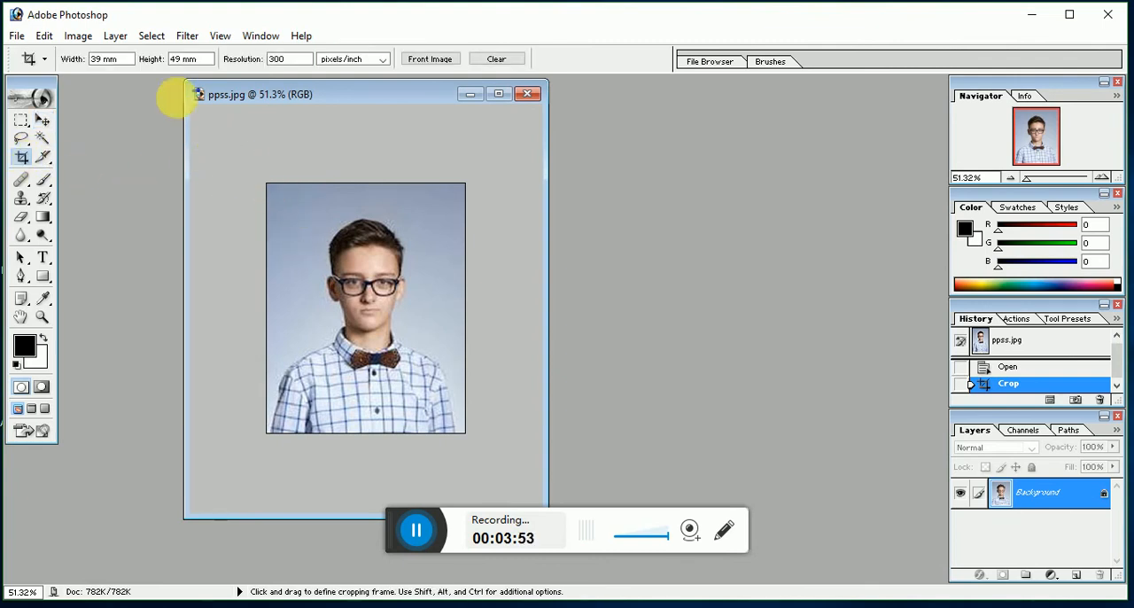
{"action": "key", "text": "Return"}
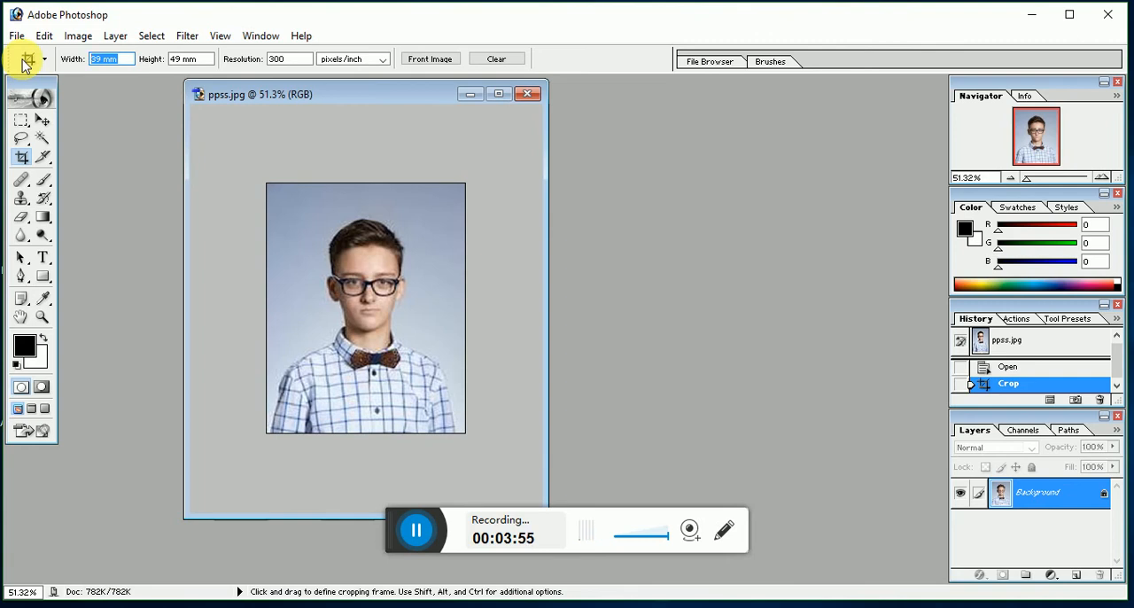
{"action": "type", "text": "22 mm"}
{"action": "key", "text": "Tab"}
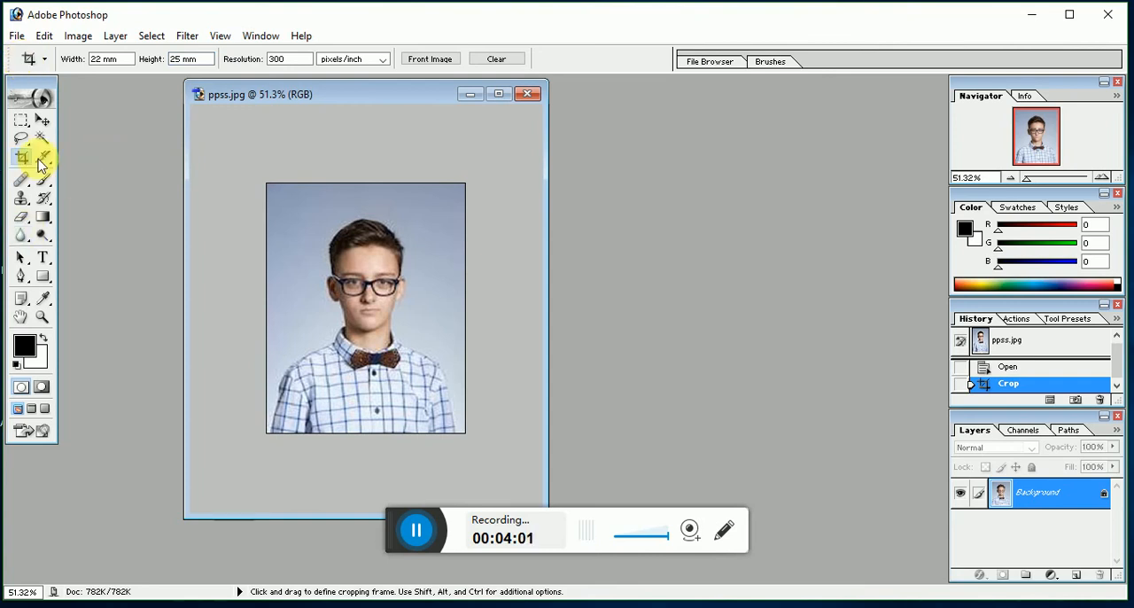
{"action": "left_click_drag", "start_coordinate": [286, 192], "coordinate": [476, 477]}
{"action": "left_click_drag", "start_coordinate": [407, 294], "coordinate": [390, 316]}
{"action": "key", "text": "Return"}
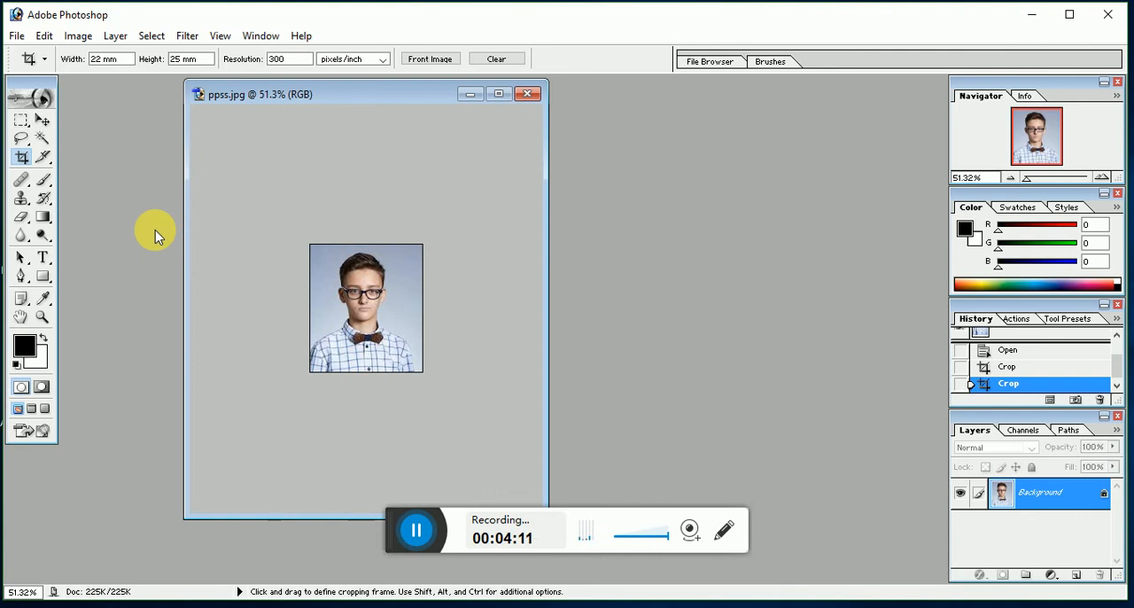
Step: Create a new white RGB document from the 4 x 6 preset at 300 pixels/inch and copy the 22 x 25 mm portrait into it
{"action": "key", "text": "ctrl+n"}
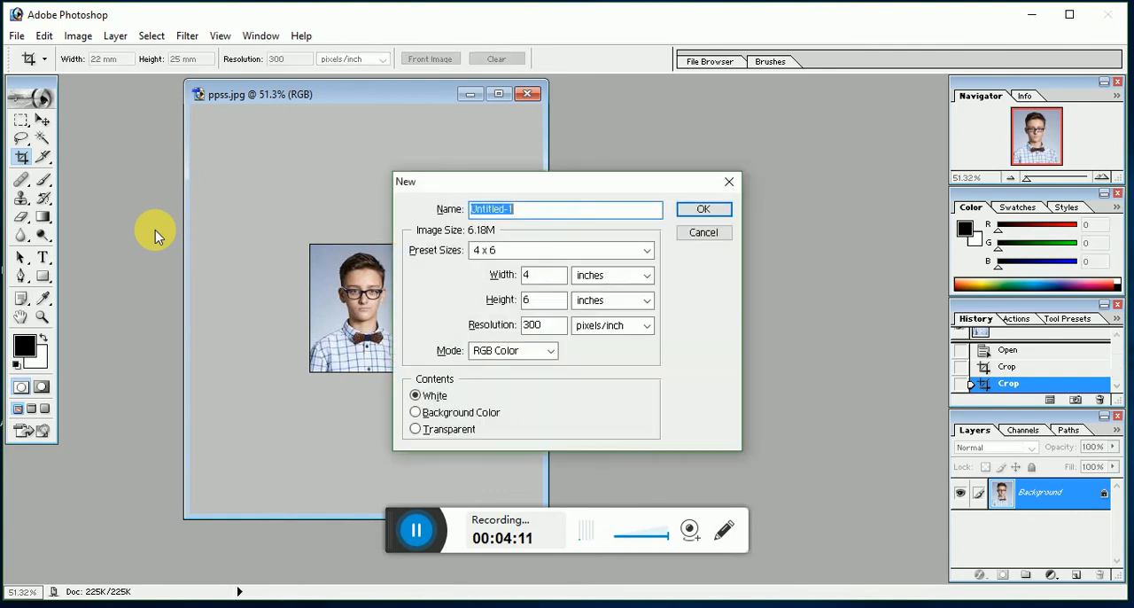
{"action": "left_click", "coordinate": [704, 207]}
{"action": "left_click", "coordinate": [249, 280]}
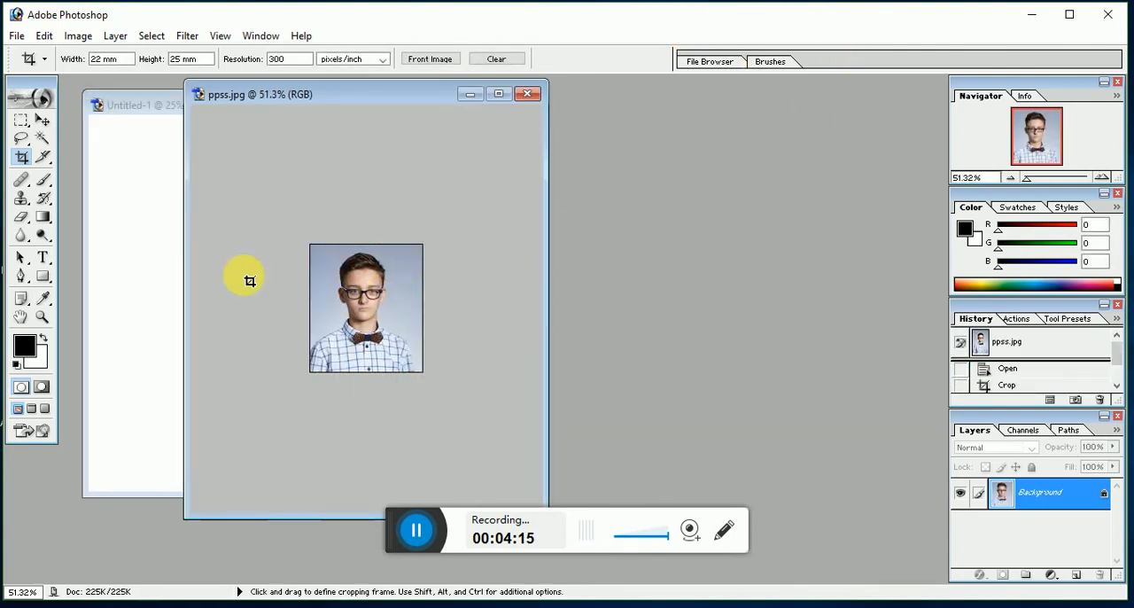
{"action": "left_click", "coordinate": [42, 119]}
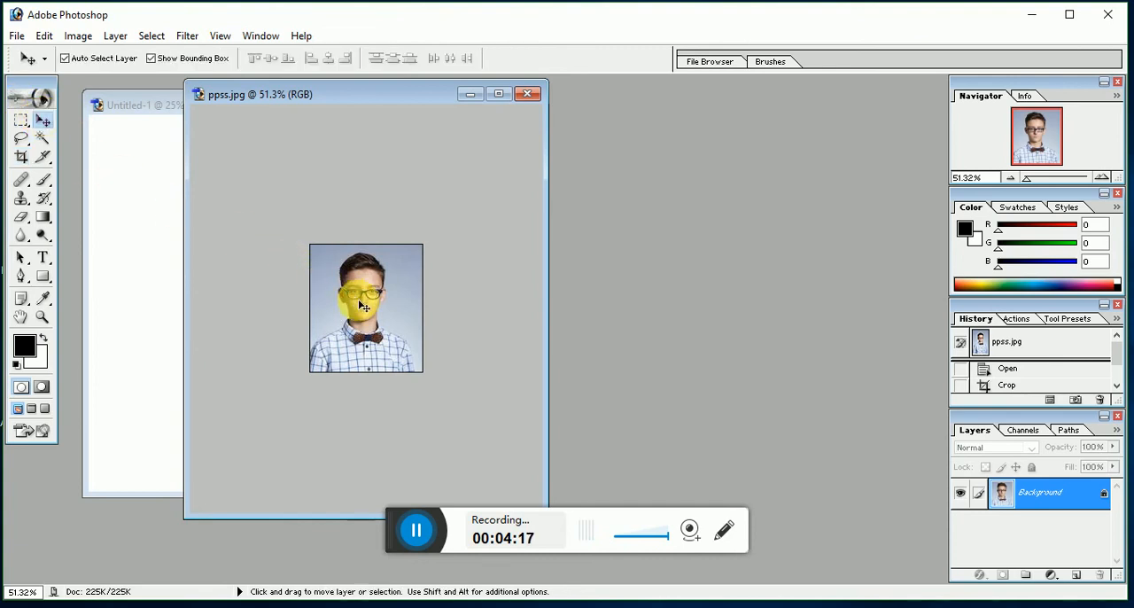
{"action": "left_click_drag", "start_coordinate": [360, 302], "coordinate": [150, 296]}
{"action": "left_click_drag", "start_coordinate": [225, 106], "coordinate": [544, 183]}
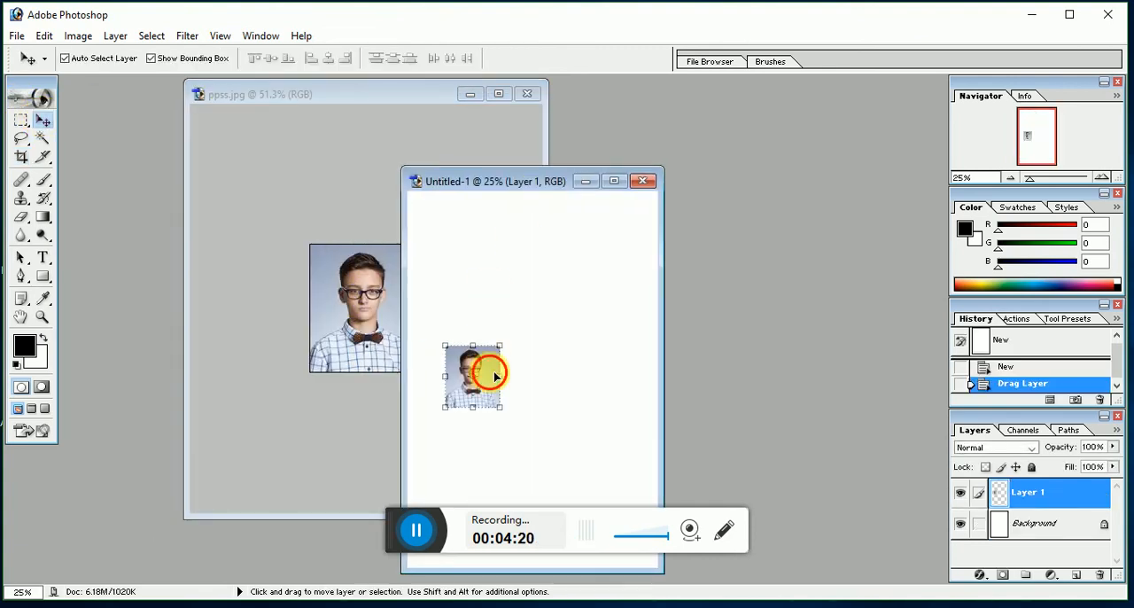
Step: Duplicate the small portrait into a row of four along the sheet's upper edge and link the four portrait layers
{"action": "left_click_drag", "start_coordinate": [486, 369], "coordinate": [559, 225]}
{"action": "left_click_drag", "start_coordinate": [559, 226], "coordinate": [629, 228]}
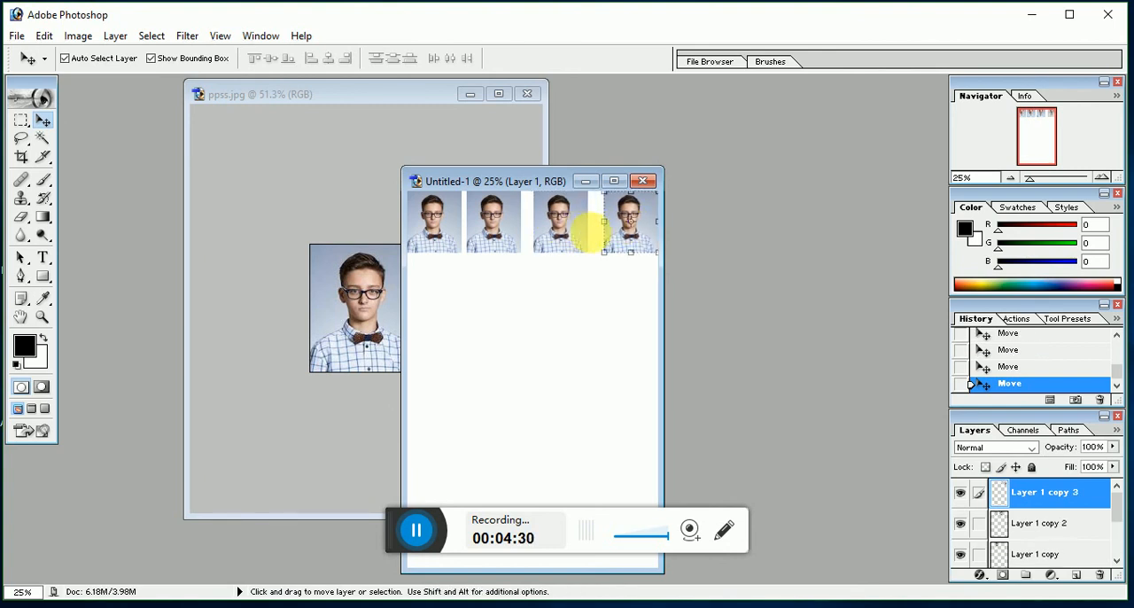
{"action": "left_click", "coordinate": [570, 231], "text": "shift"}
{"action": "left_click", "coordinate": [503, 231], "text": "shift"}
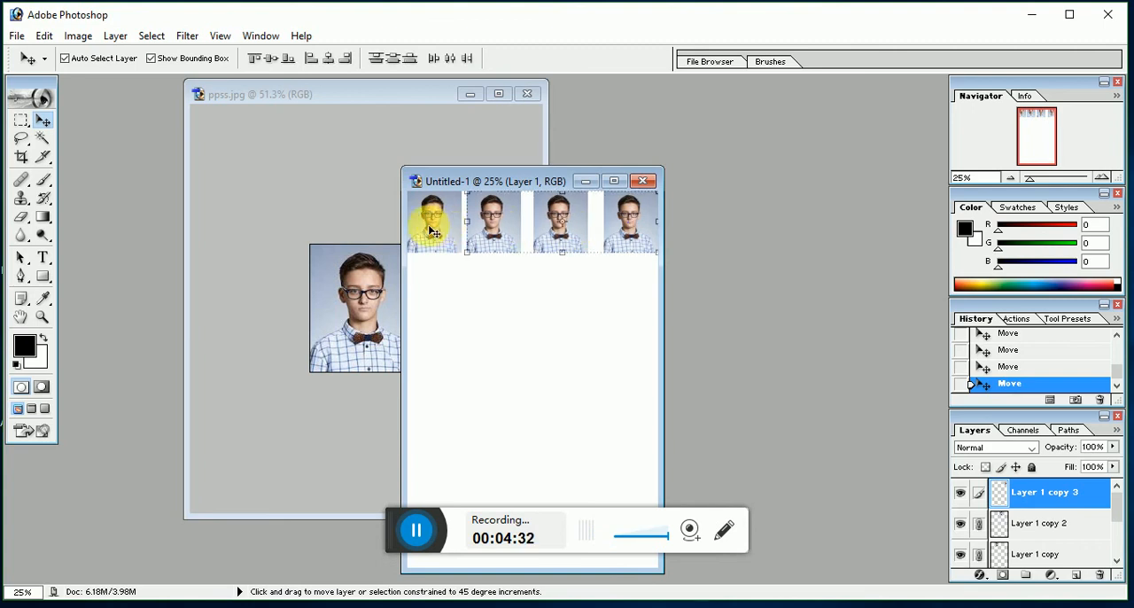
{"action": "left_click", "coordinate": [431, 229], "text": "shift"}
{"action": "mouse_move", "coordinate": [469, 237]}
{"action": "left_mouse_down"}
{"action": "mouse_move", "coordinate": [463, 222]}
{"action": "mouse_move", "coordinate": [455, 286]}
{"action": "mouse_move", "coordinate": [446, 260]}
{"action": "mouse_move", "coordinate": [460, 227]}
{"action": "left_mouse_up"}
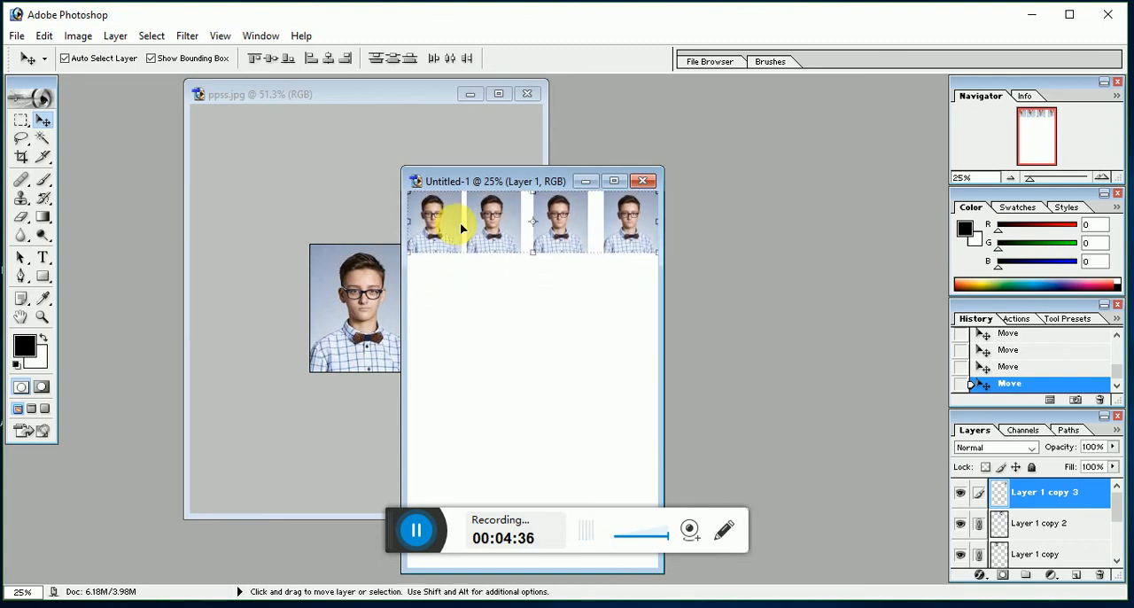
{"action": "left_click", "coordinate": [487, 341]}
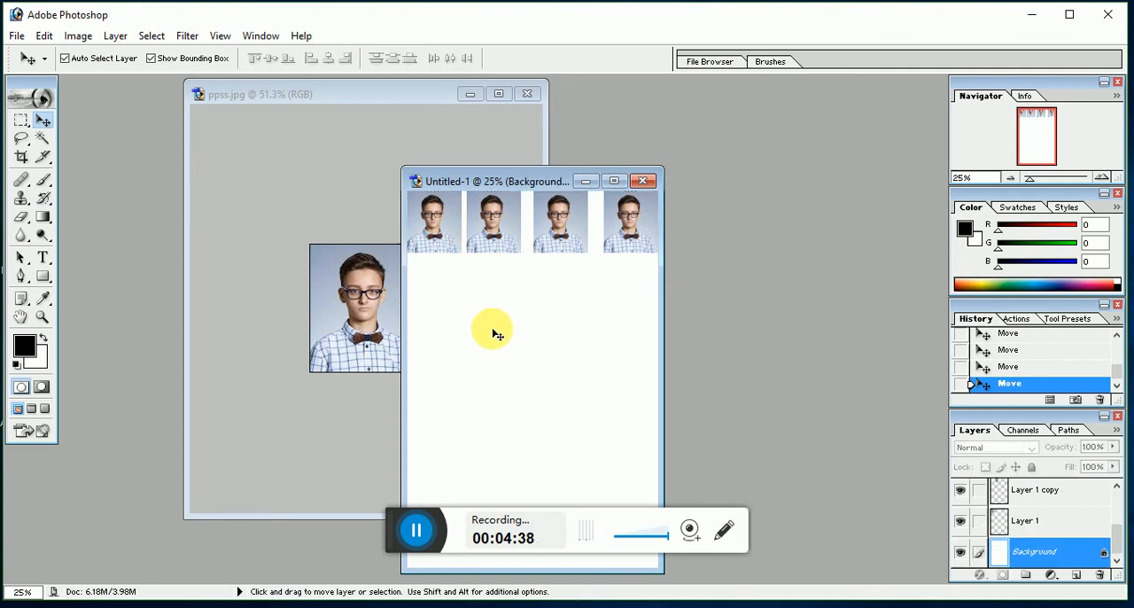
{"action": "right_click", "coordinate": [502, 291]}
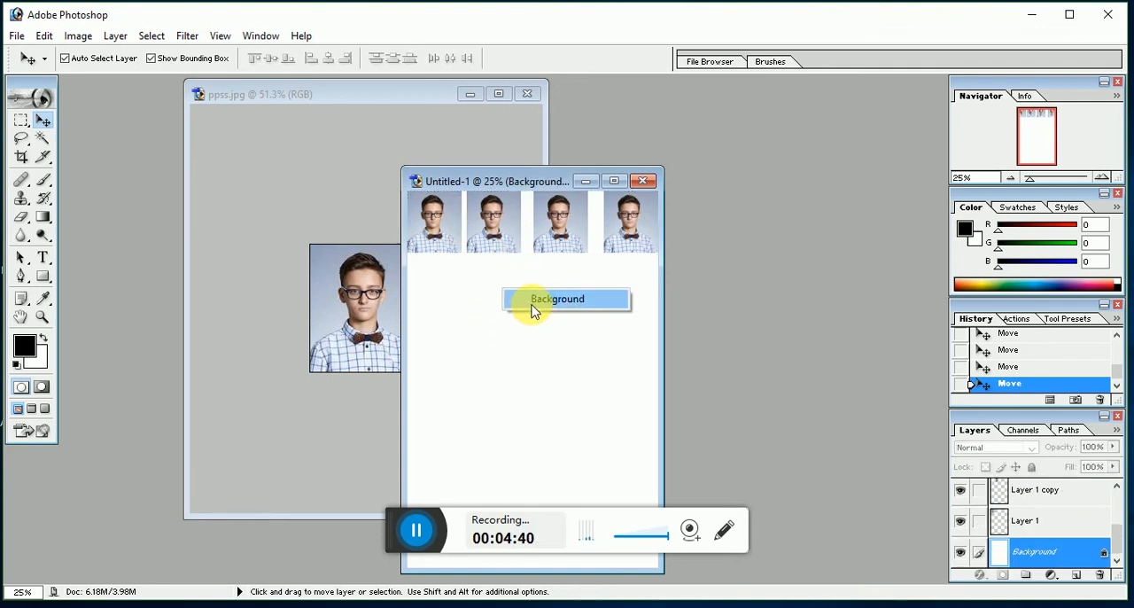
{"action": "left_click", "coordinate": [535, 307]}
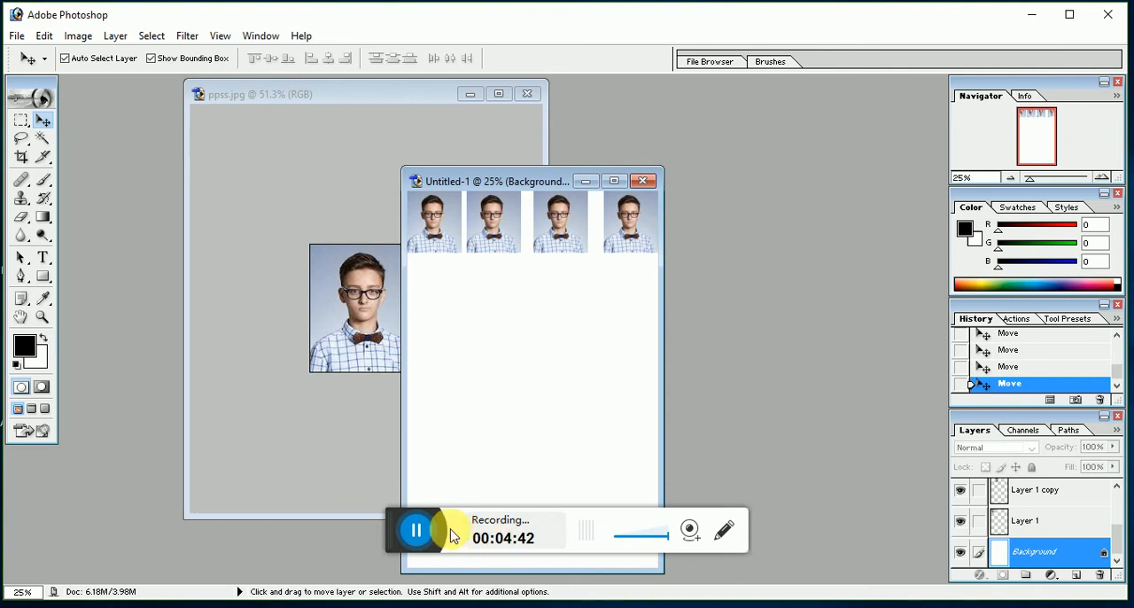
{"action": "left_click", "coordinate": [416, 530]}
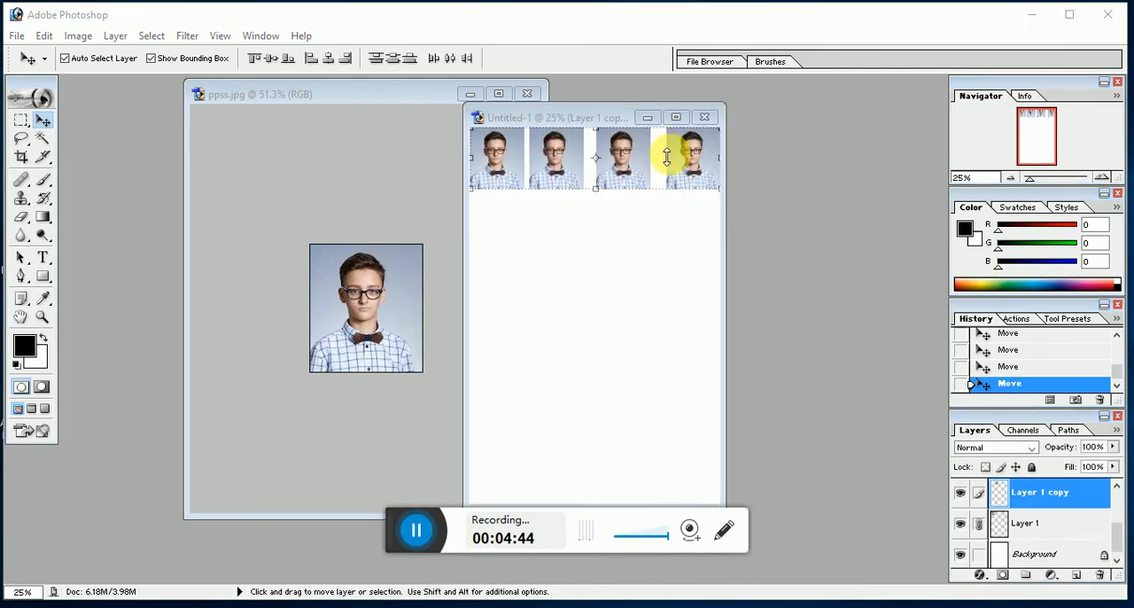
{"action": "left_click", "coordinate": [419, 531]}
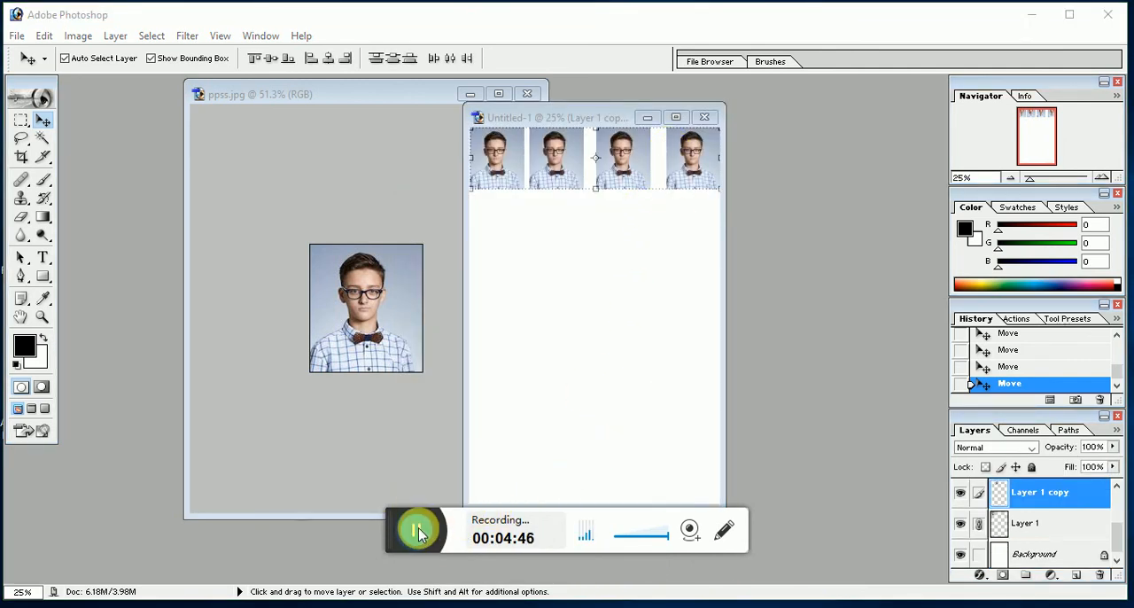